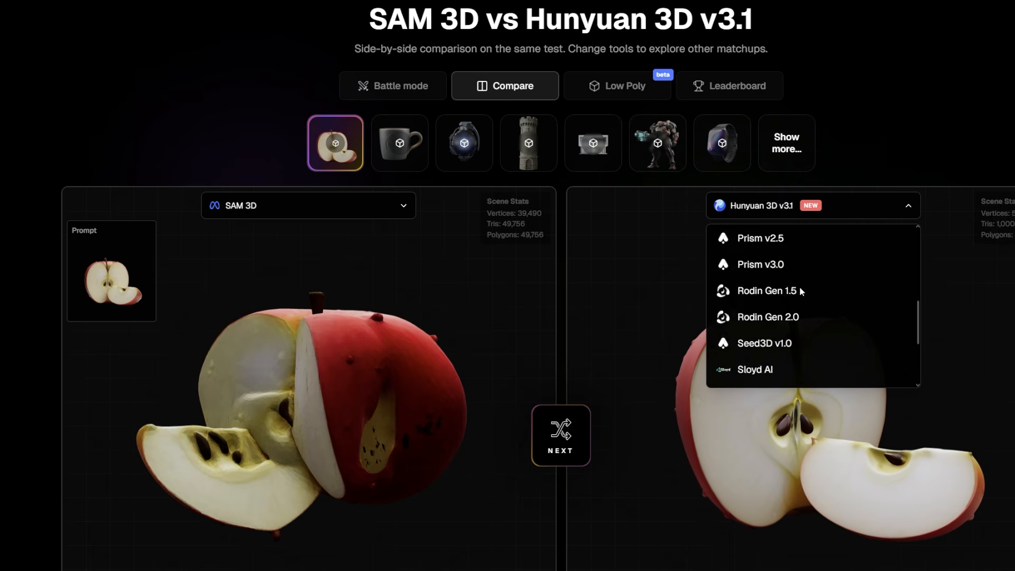
Compare Tripo AI v3.0 with TRELLIS.2 on the sliced apple test
{"action": "scroll", "coordinate": [767, 292], "scroll_direction": "down", "scroll_amount": 3}
{"action": "left_click", "coordinate": [743, 277]}
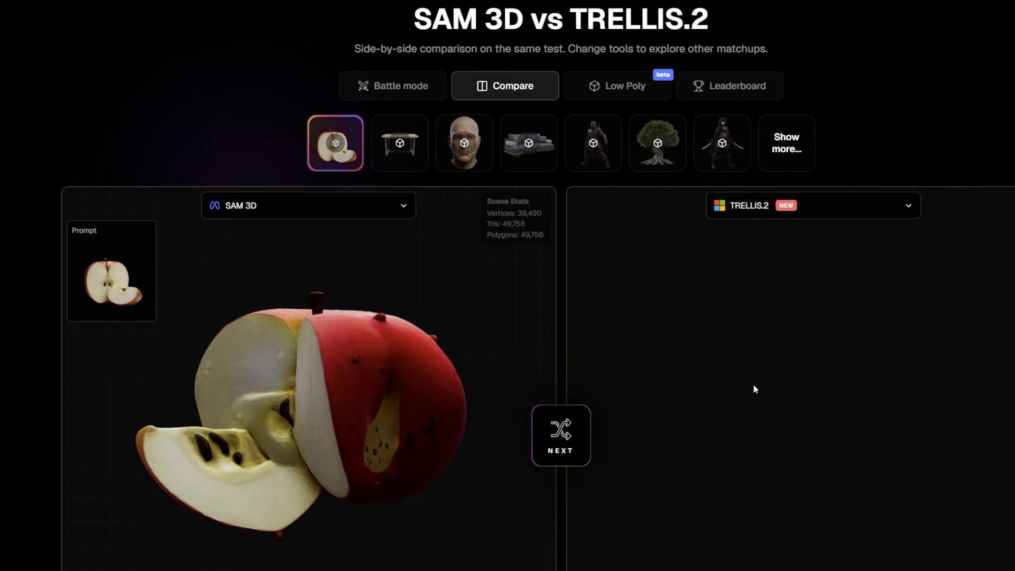
{"action": "left_click", "coordinate": [290, 206]}
{"action": "scroll", "coordinate": [289, 281], "scroll_direction": "down", "scroll_amount": 8}
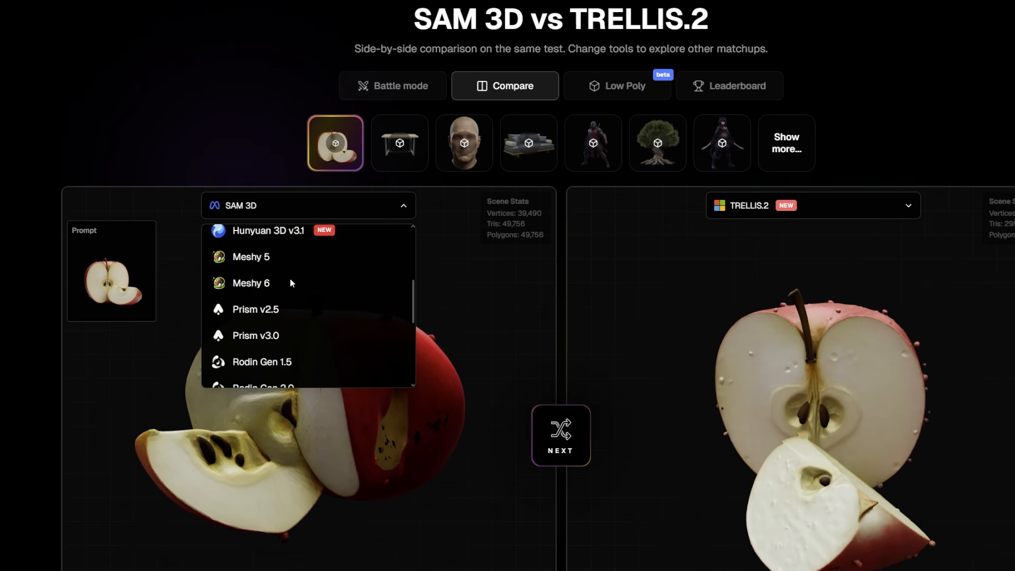
{"action": "left_click", "coordinate": [291, 296]}
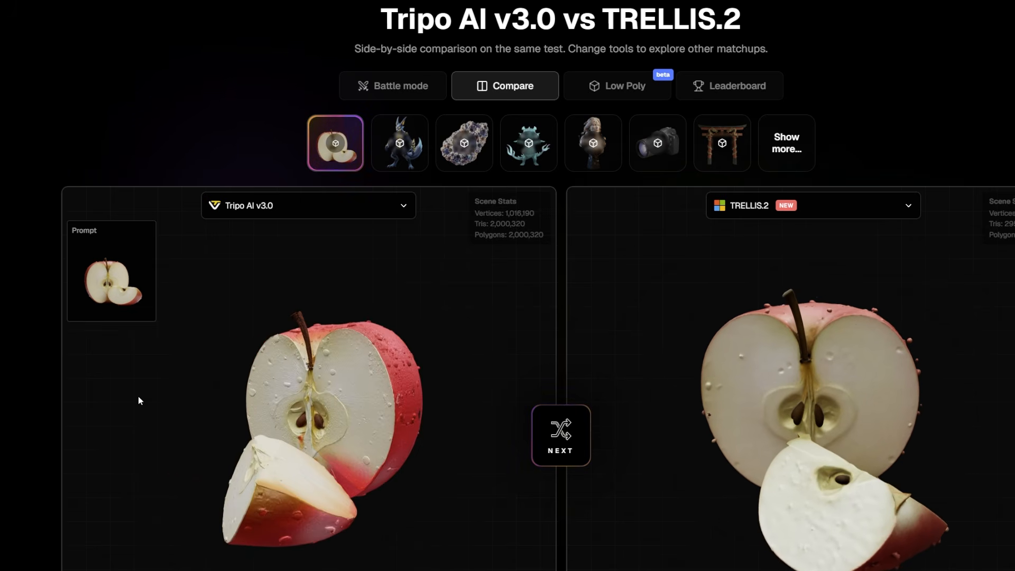
Switch the comparison to the camera test, showing Hitem3D v2.0 against Hunyuan 3D v3.0
{"action": "left_click", "coordinate": [334, 209]}
{"action": "scroll", "coordinate": [322, 361], "scroll_direction": "down", "scroll_amount": 10}
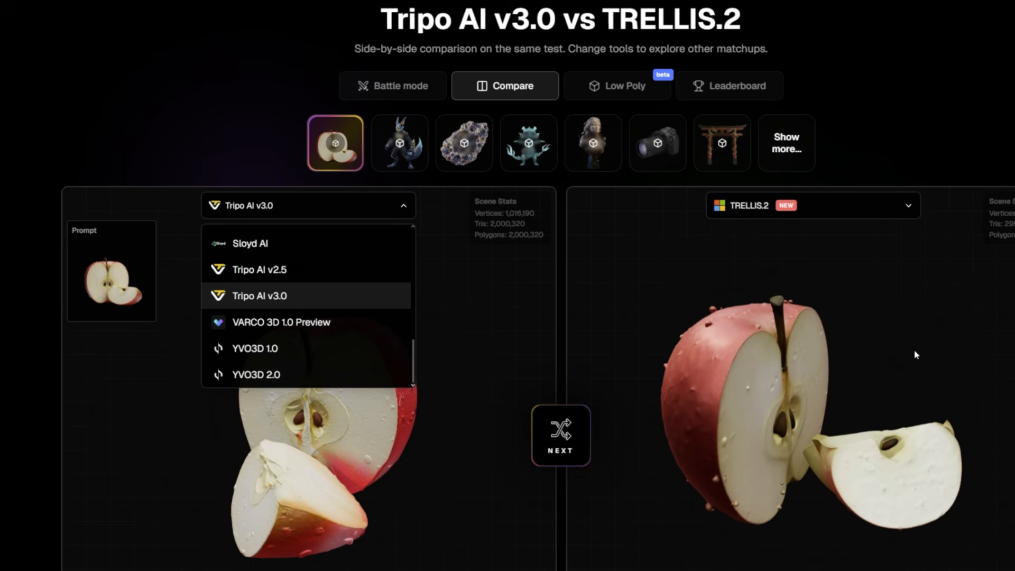
{"action": "left_click", "coordinate": [658, 144]}
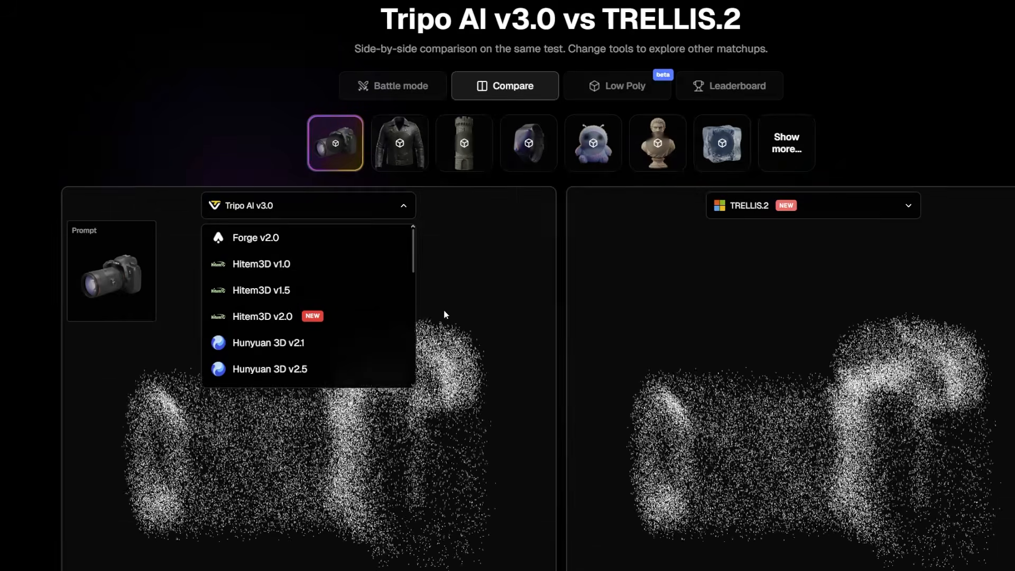
{"action": "left_click", "coordinate": [284, 320]}
{"action": "left_click", "coordinate": [788, 216]}
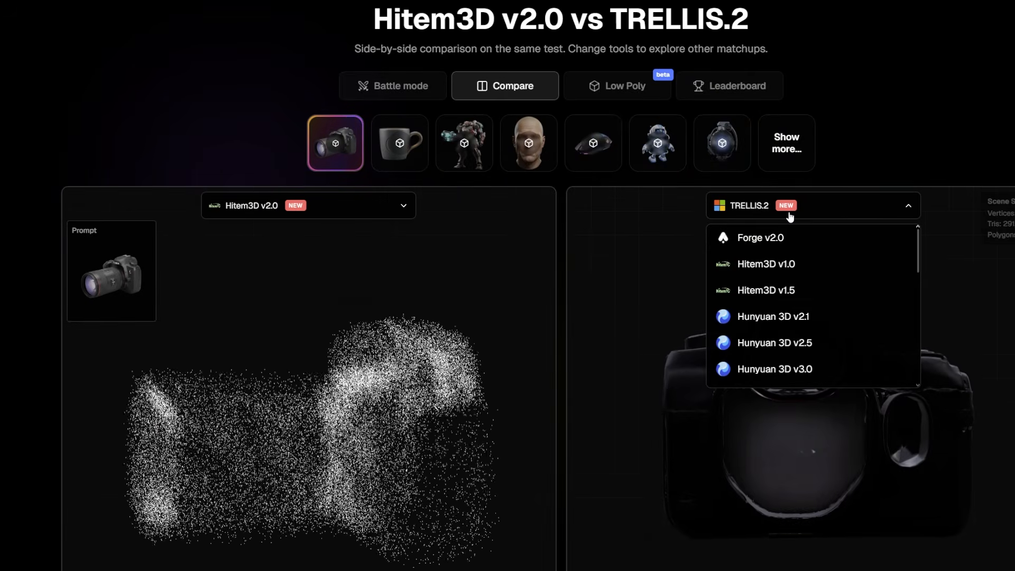
{"action": "left_click", "coordinate": [778, 370]}
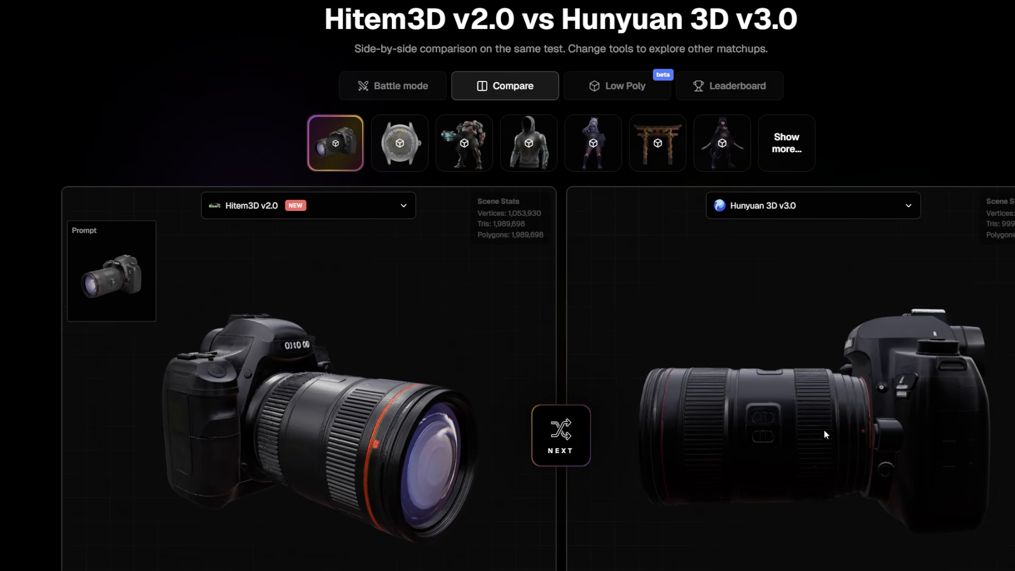
Replace Hitem3D v2.0 with another generator in the camera comparison
{"action": "left_click", "coordinate": [362, 211]}
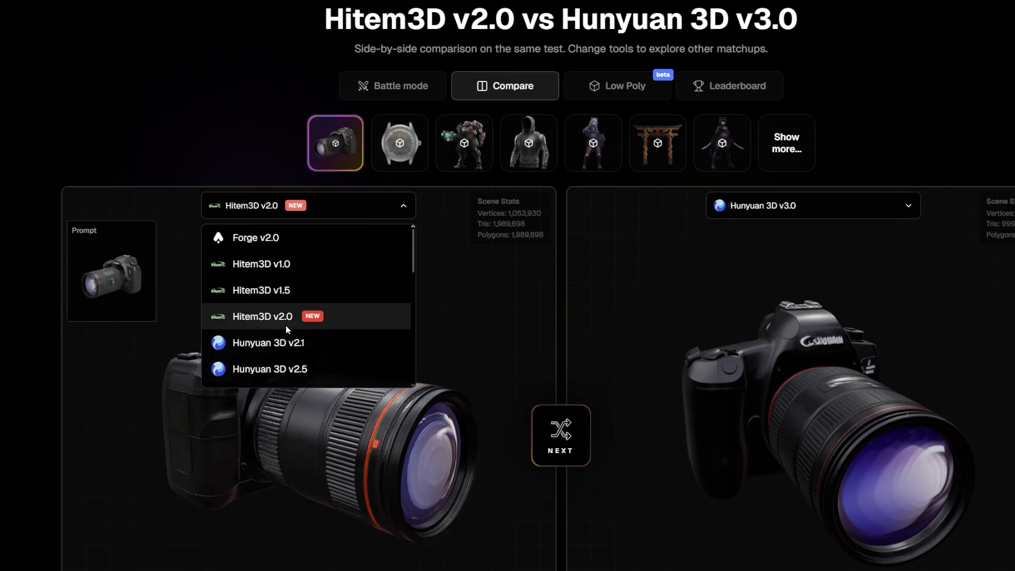
{"action": "scroll", "coordinate": [288, 329], "scroll_direction": "down", "scroll_amount": 5}
{"action": "left_click", "coordinate": [281, 316]}
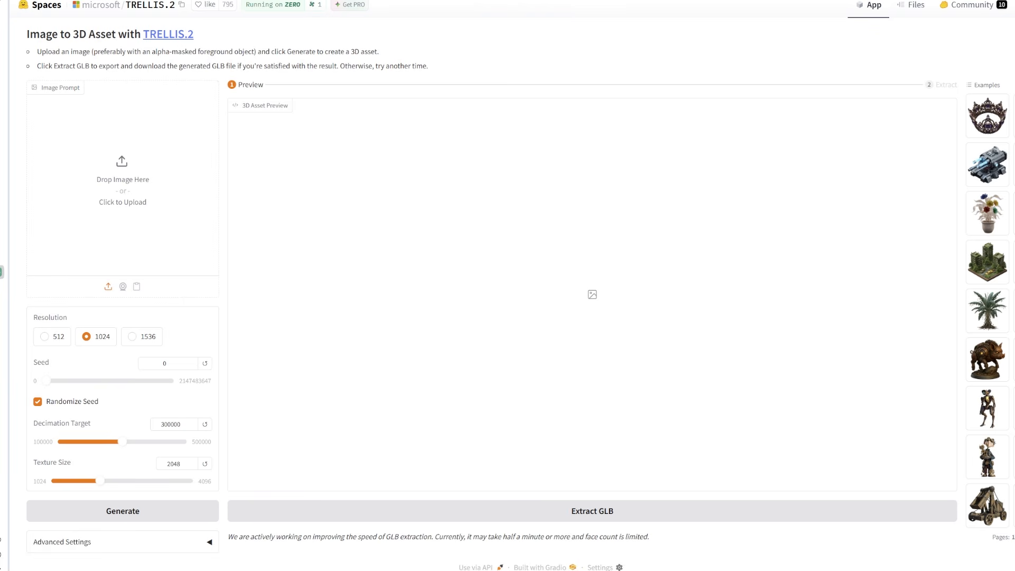
In the TRELLIS.2 space, load the lily image as prompt, with resolution 1024 and texture size 4096
{"action": "left_click_drag", "start_coordinate": [397, 56], "coordinate": [135, 200]}
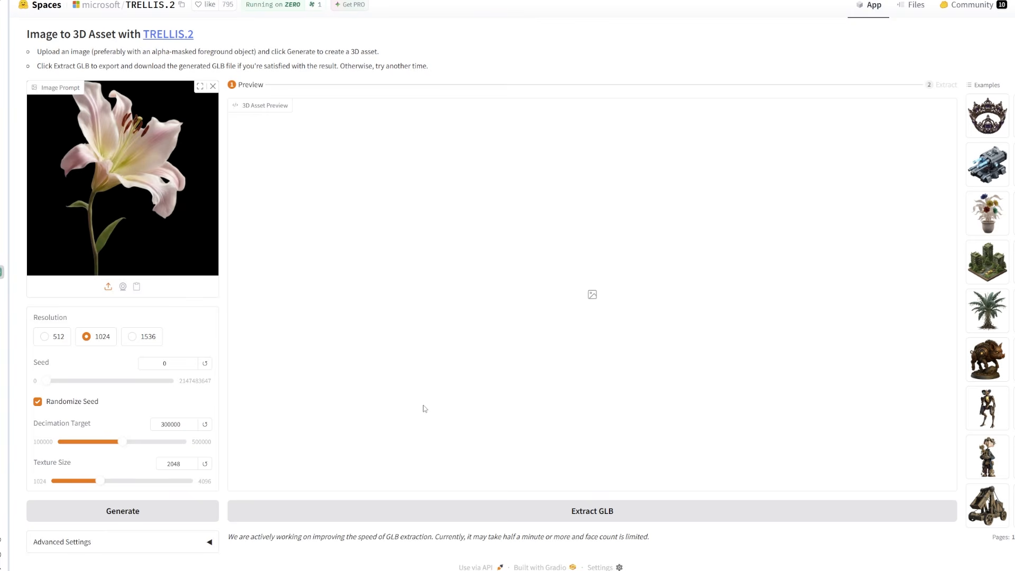
{"action": "left_click", "coordinate": [126, 341]}
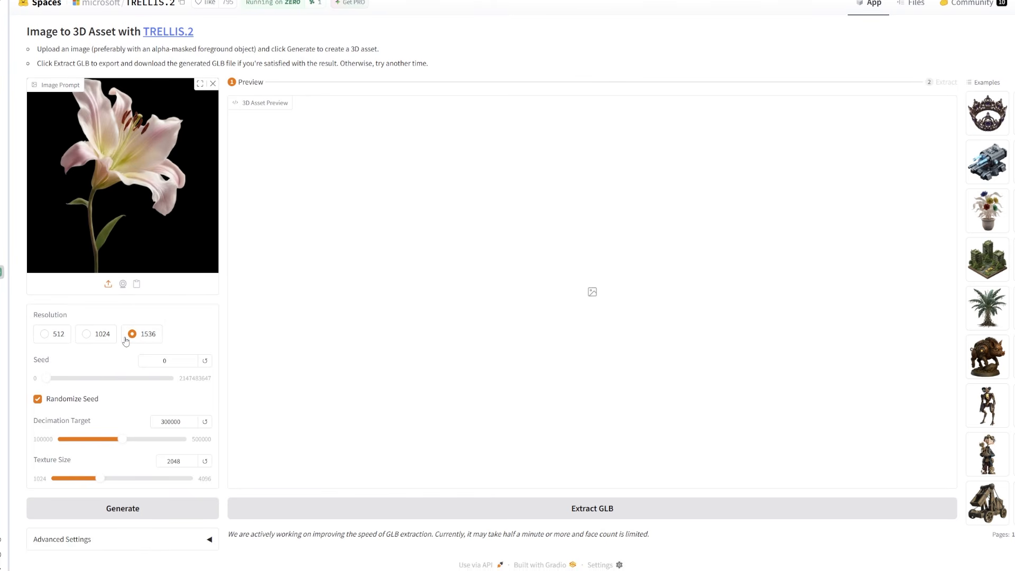
{"action": "left_click", "coordinate": [99, 336]}
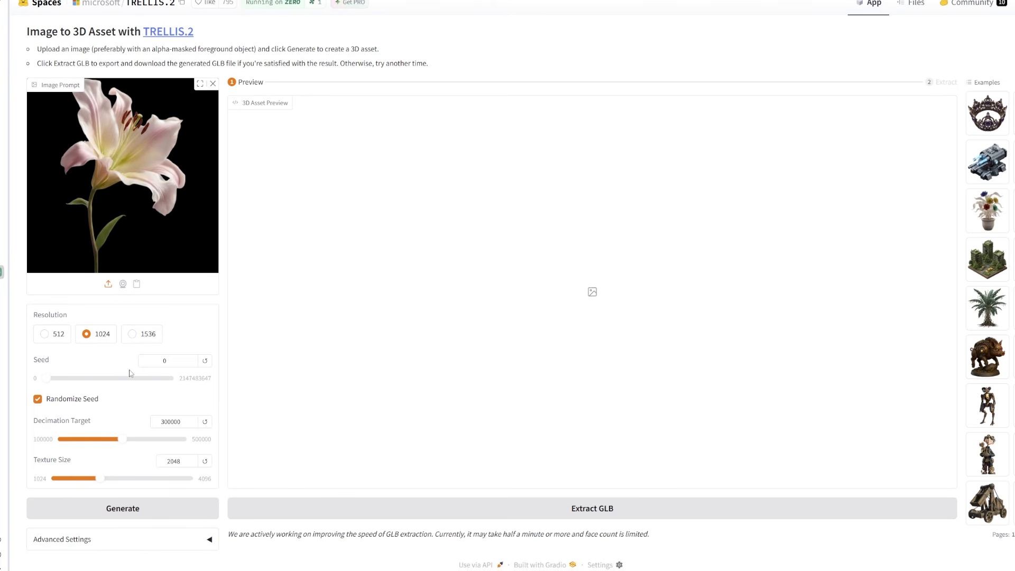
{"action": "left_click", "coordinate": [143, 479]}
{"action": "left_click", "coordinate": [180, 479]}
Review the advanced settings of the three generation stages and generate the lily's 3D asset
{"action": "left_click", "coordinate": [207, 541]}
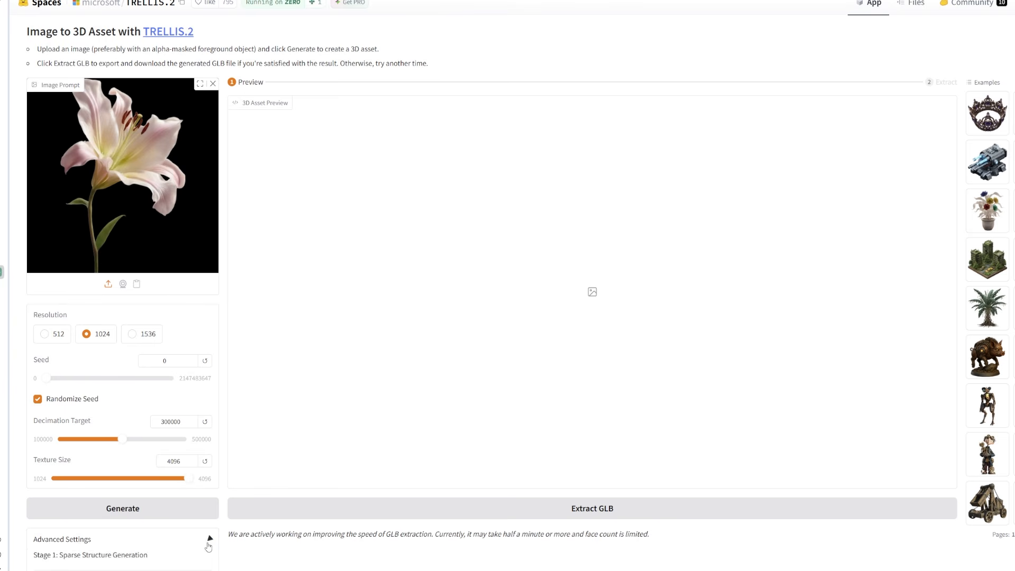
{"action": "scroll", "coordinate": [93, 286], "scroll_direction": "down", "scroll_amount": 8}
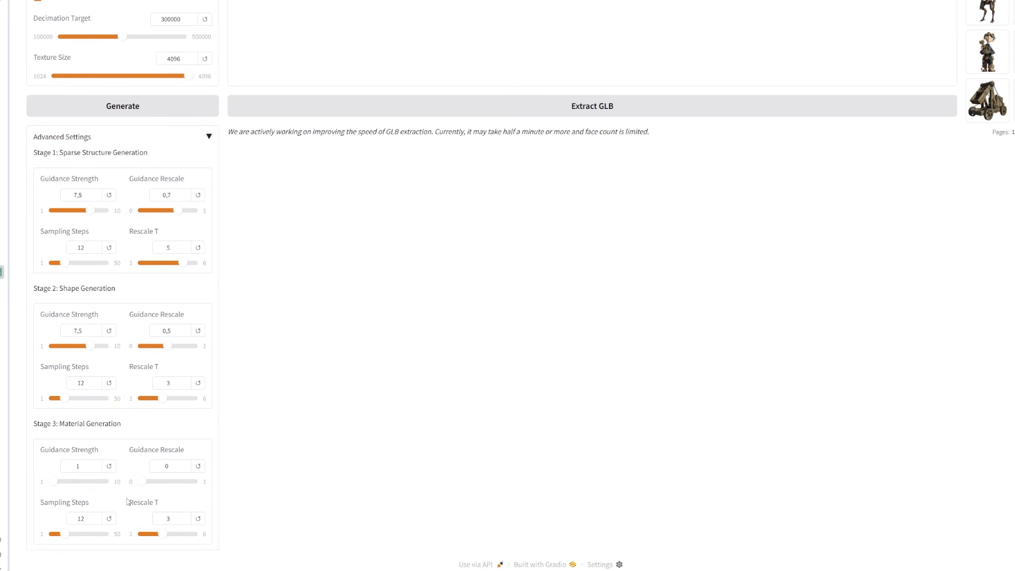
{"action": "scroll", "coordinate": [128, 506], "scroll_direction": "up", "scroll_amount": 8}
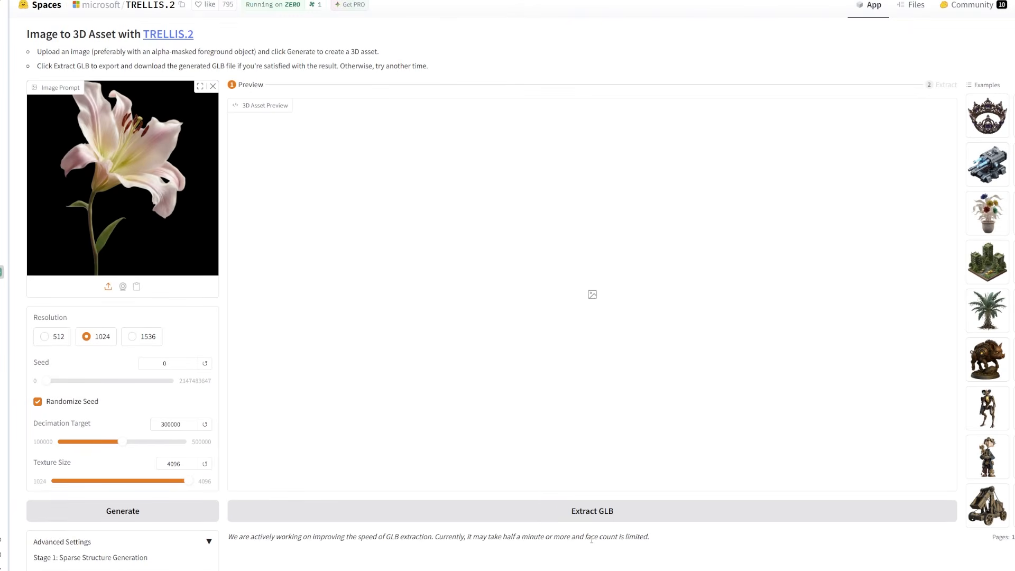
{"action": "left_click", "coordinate": [129, 518]}
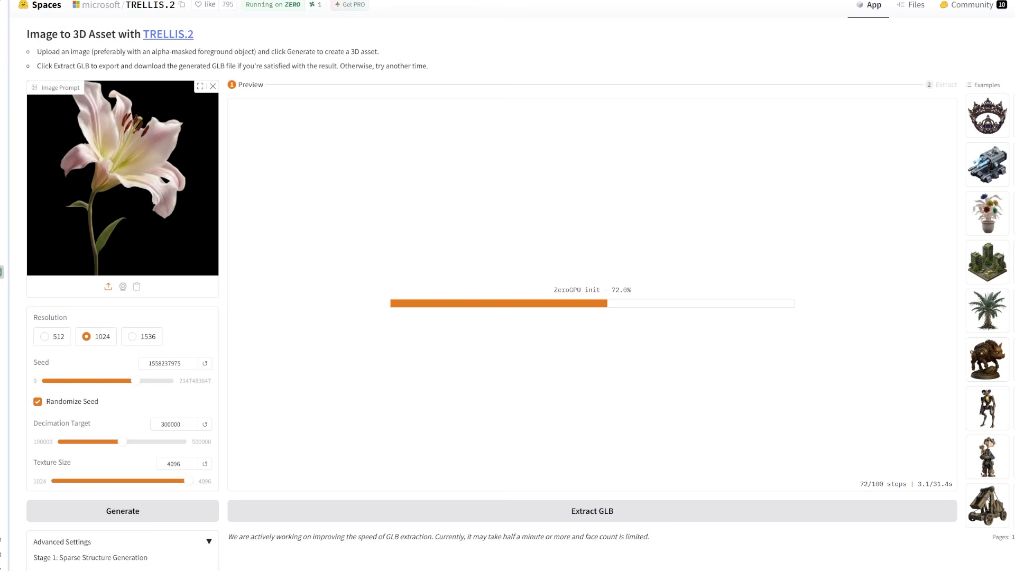
Check the account's Zero GPU usage quota while the lily generates
{"action": "left_click", "coordinate": [1014, 5]}
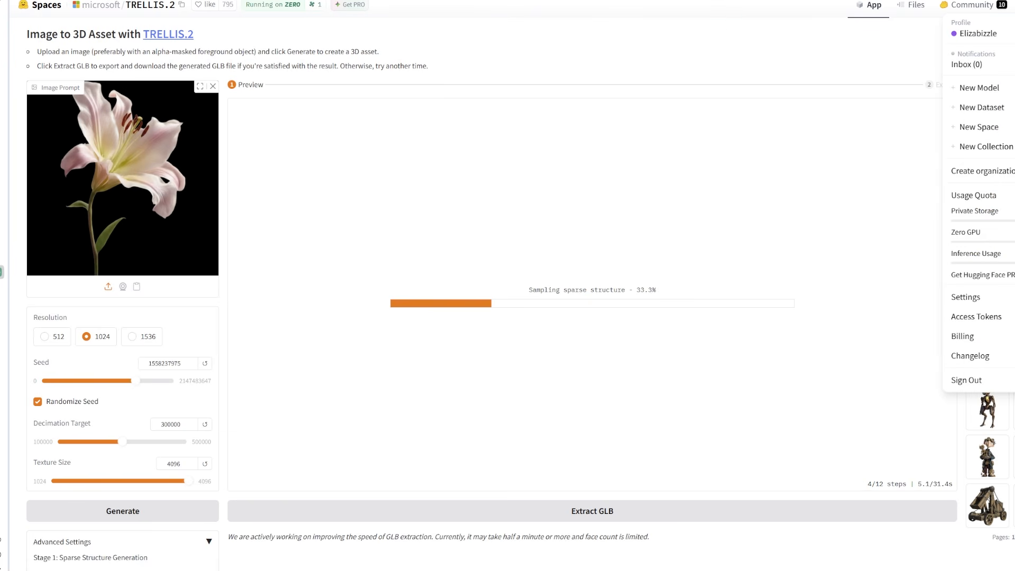
{"action": "left_click", "coordinate": [1013, 5]}
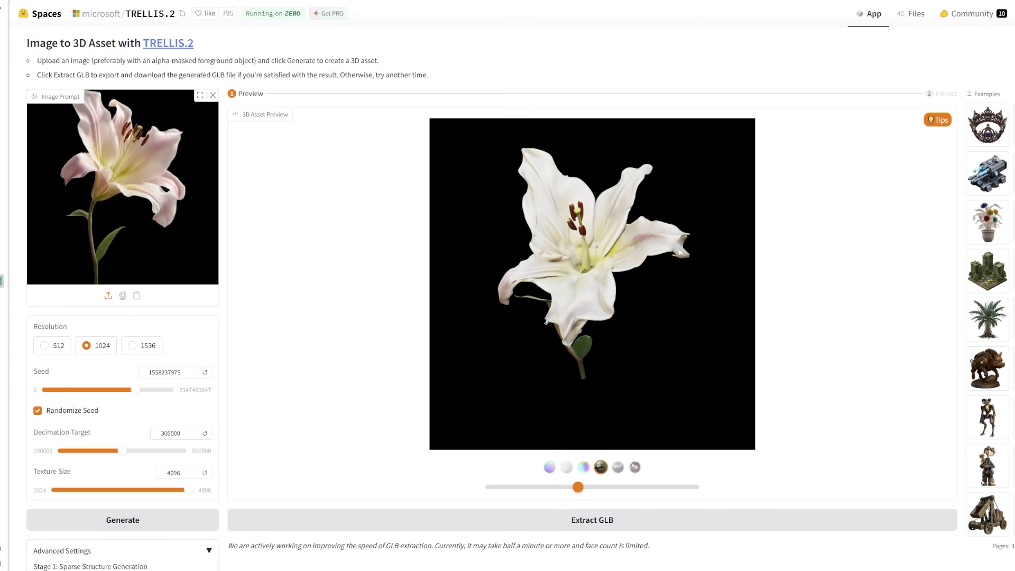
Examine the generated lily preview from different angles and in several render modes
{"action": "left_click", "coordinate": [539, 487]}
{"action": "left_click_drag", "start_coordinate": [539, 491], "coordinate": [562, 503]}
{"action": "left_click", "coordinate": [549, 467]}
{"action": "left_click", "coordinate": [600, 467]}
{"action": "left_click", "coordinate": [618, 467]}
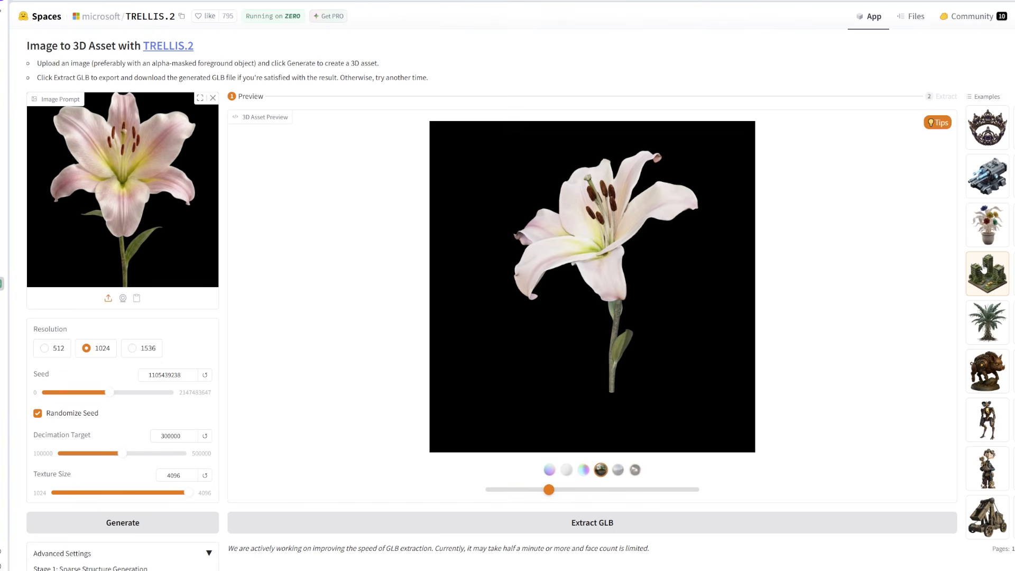
Inspect the front-facing lily's 3D preview, extract it as a GLB and download the file
{"action": "mouse_move", "coordinate": [580, 491]}
{"action": "left_mouse_down"}
{"action": "mouse_move", "coordinate": [677, 501]}
{"action": "mouse_move", "coordinate": [484, 500]}
{"action": "mouse_move", "coordinate": [668, 495]}
{"action": "mouse_move", "coordinate": [595, 497]}
{"action": "left_mouse_up"}
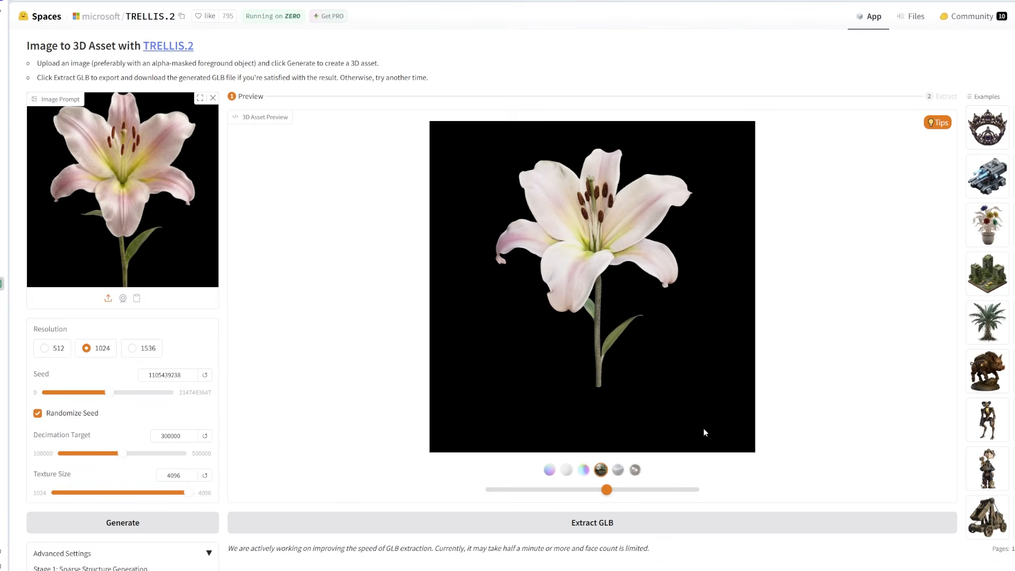
{"action": "left_click_drag", "start_coordinate": [529, 495], "coordinate": [617, 493]}
{"action": "left_click", "coordinate": [616, 523]}
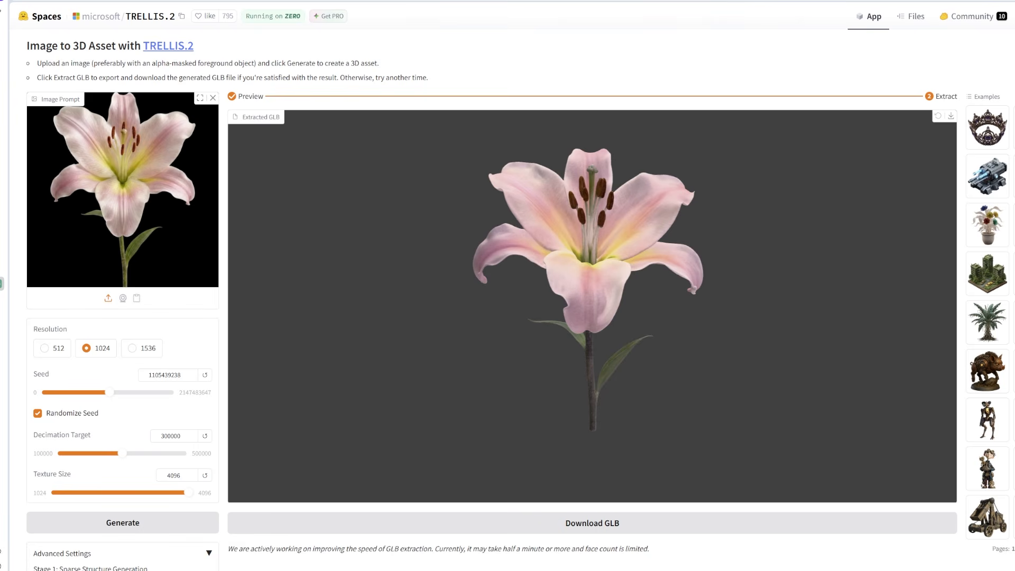
{"action": "left_click_drag", "start_coordinate": [599, 424], "coordinate": [610, 182]}
{"action": "left_click", "coordinate": [596, 525]}
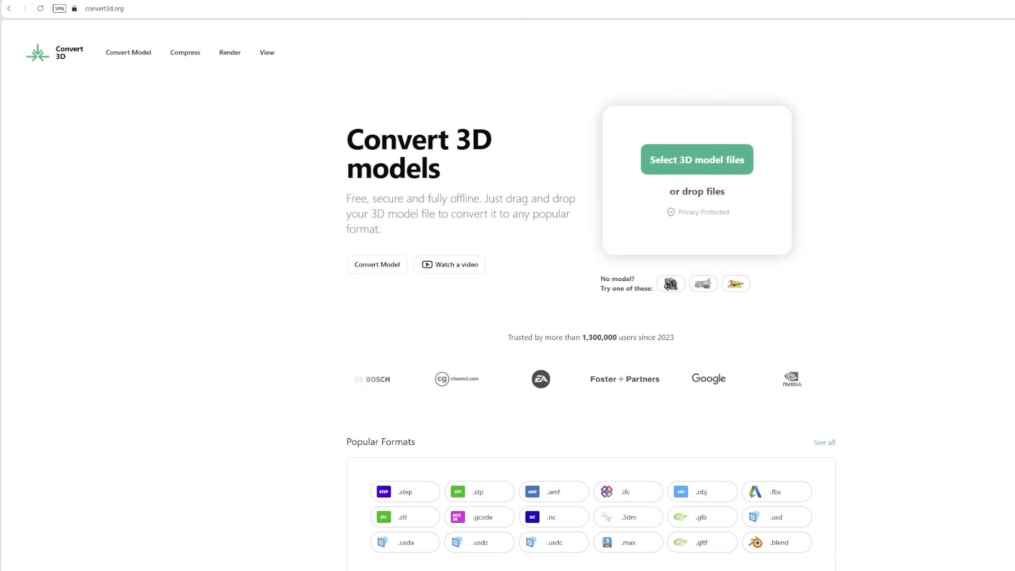
Load the lily GLB into Convert 3D, convert it to FBX and download the result
{"action": "left_click_drag", "start_coordinate": [1014, 144], "coordinate": [704, 172]}
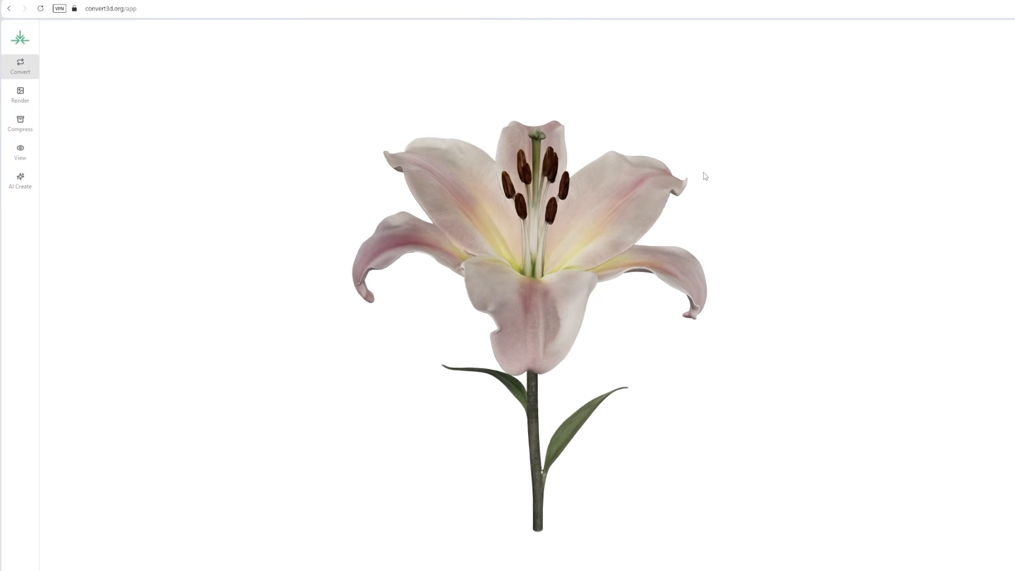
{"action": "left_click_drag", "start_coordinate": [705, 176], "coordinate": [498, 225]}
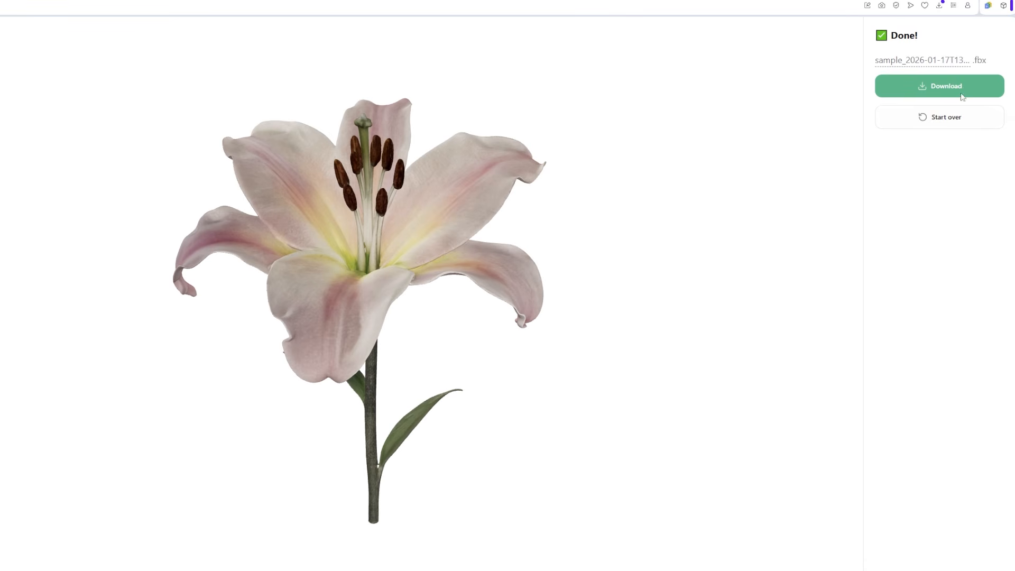
{"action": "left_click", "coordinate": [919, 94]}
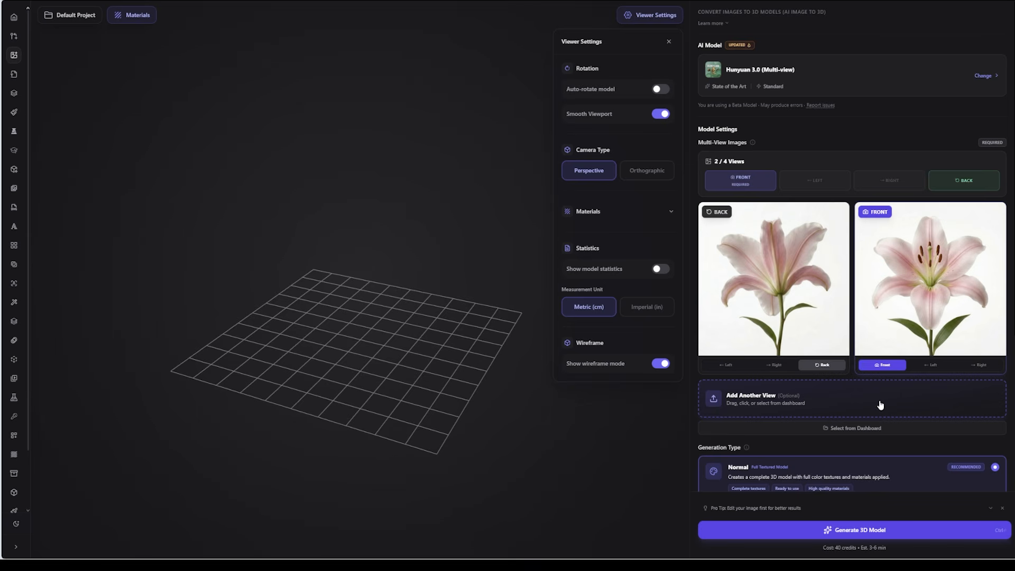
Add the left and right lily images to the Hunyuan 3.0 multi-view set
{"action": "left_click_drag", "start_coordinate": [760, 352], "coordinate": [771, 412]}
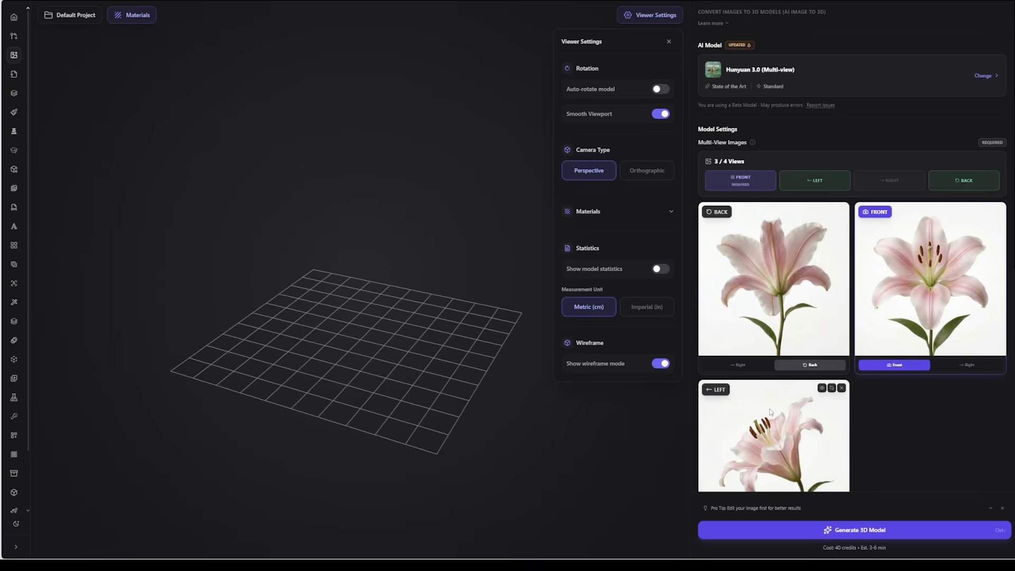
{"action": "scroll", "coordinate": [771, 412], "scroll_direction": "down", "scroll_amount": 3}
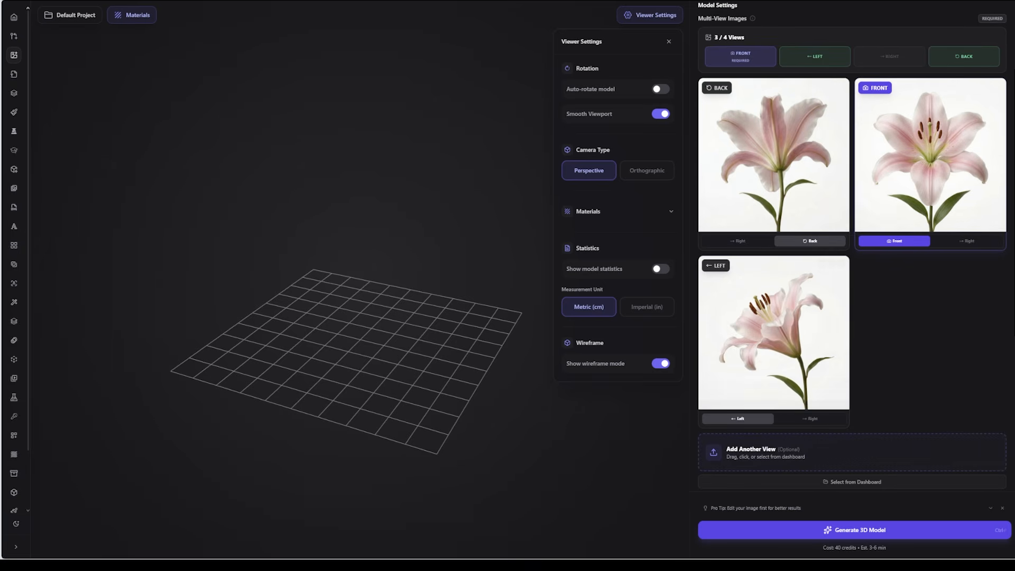
{"action": "left_click_drag", "start_coordinate": [729, 402], "coordinate": [771, 465]}
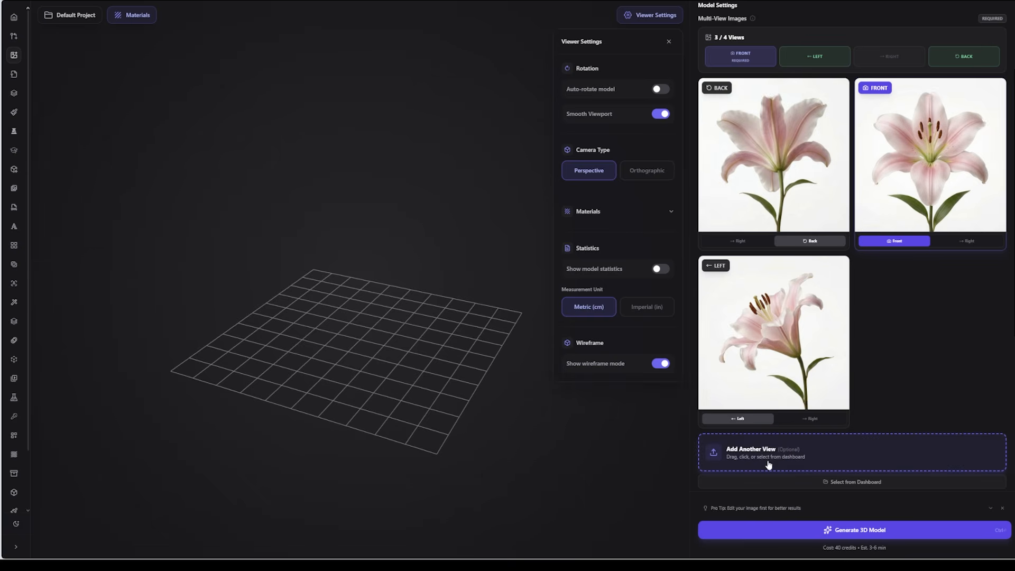
{"action": "scroll", "coordinate": [769, 464], "scroll_direction": "down", "scroll_amount": 5}
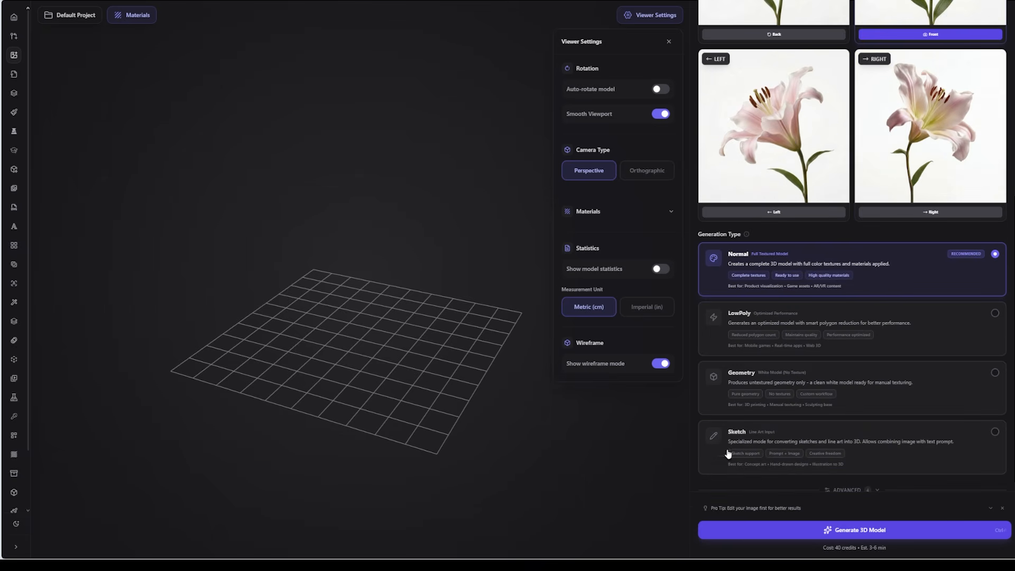
Generate the 3D lily with the Normal generation type and inspect its petals and stamens up close
{"action": "left_click", "coordinate": [856, 530]}
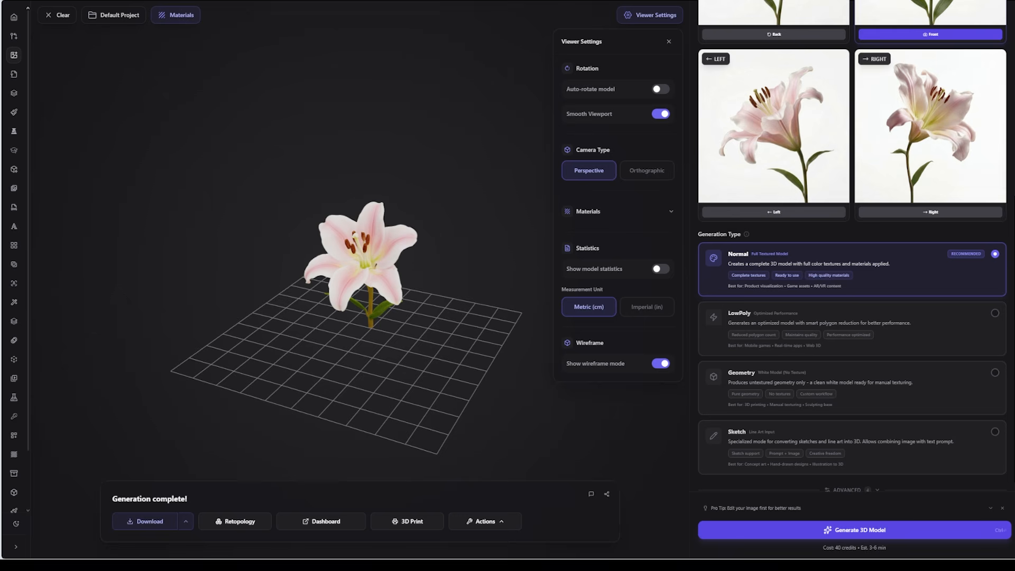
{"action": "scroll", "coordinate": [380, 249], "scroll_direction": "up", "scroll_amount": 5}
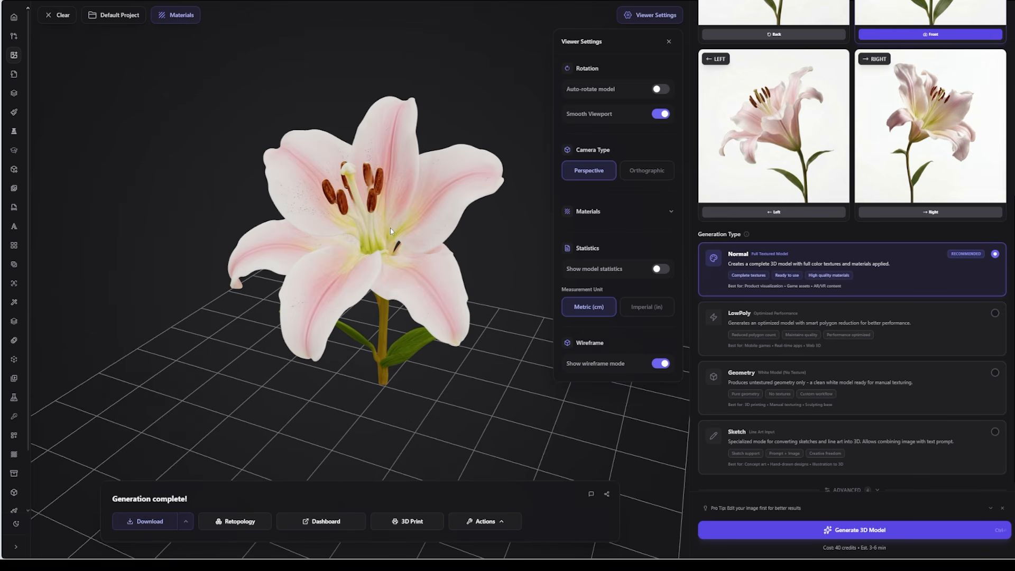
{"action": "left_click_drag", "start_coordinate": [463, 213], "coordinate": [386, 224]}
{"action": "scroll", "coordinate": [333, 206], "scroll_direction": "up", "scroll_amount": 4}
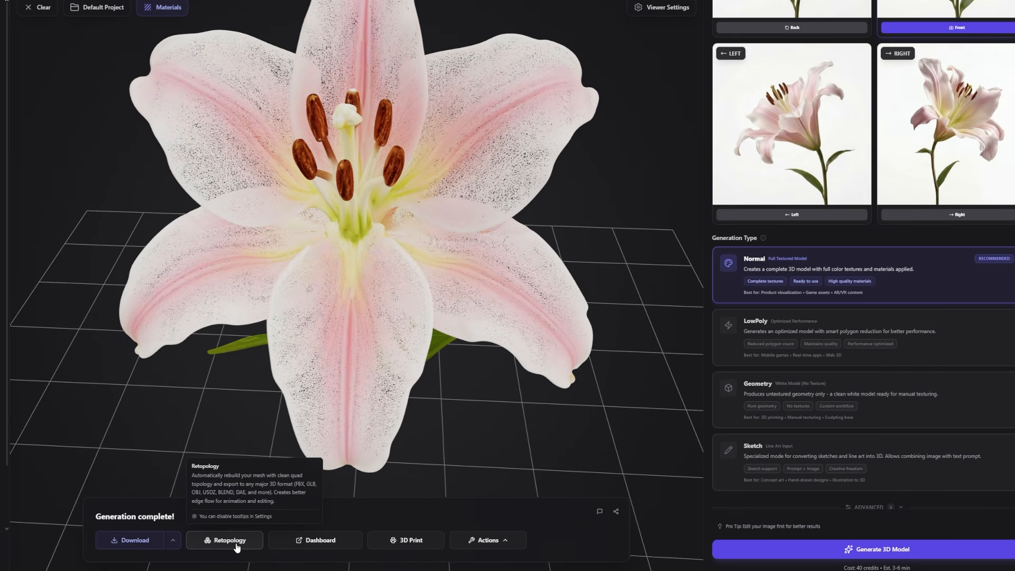
Start an Ultra remesh of the generated lily in FBX format with baked textures at size 4096
{"action": "left_click", "coordinate": [230, 540]}
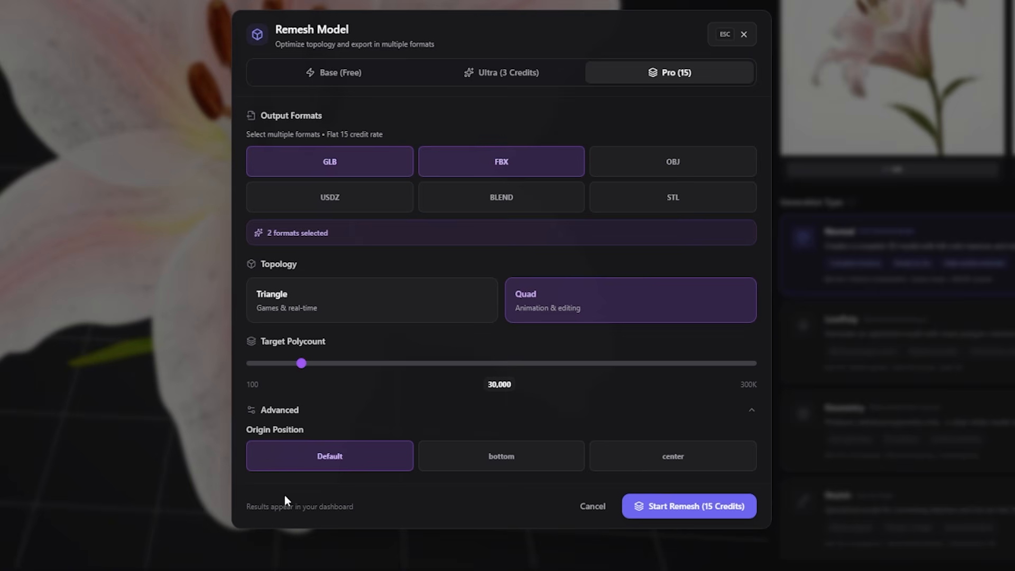
{"action": "left_click", "coordinate": [341, 174]}
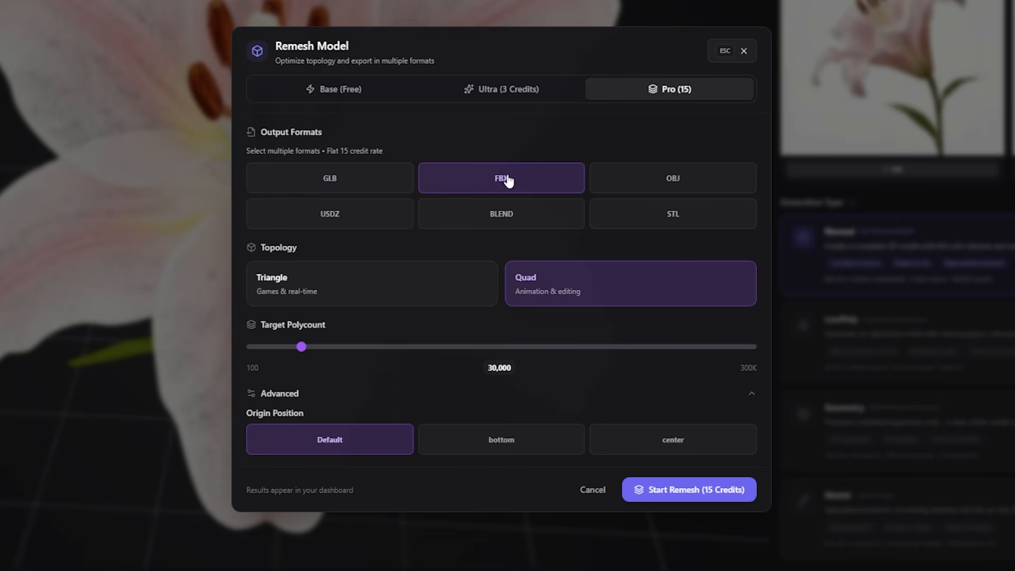
{"action": "left_click", "coordinate": [481, 89]}
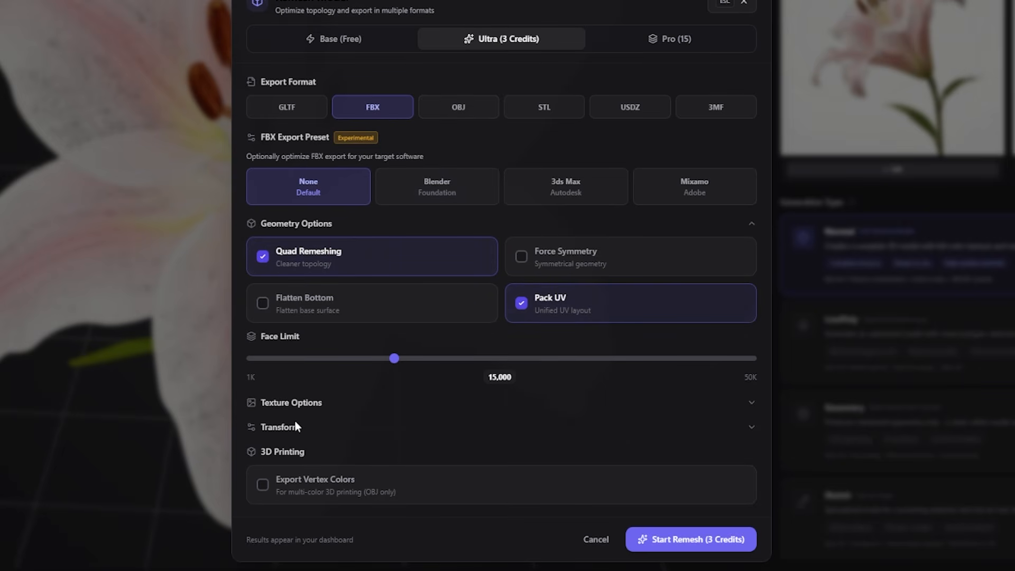
{"action": "left_click", "coordinate": [294, 406]}
{"action": "scroll", "coordinate": [385, 362], "scroll_direction": "down", "scroll_amount": 1}
{"action": "scroll", "coordinate": [385, 362], "scroll_direction": "down", "scroll_amount": 1}
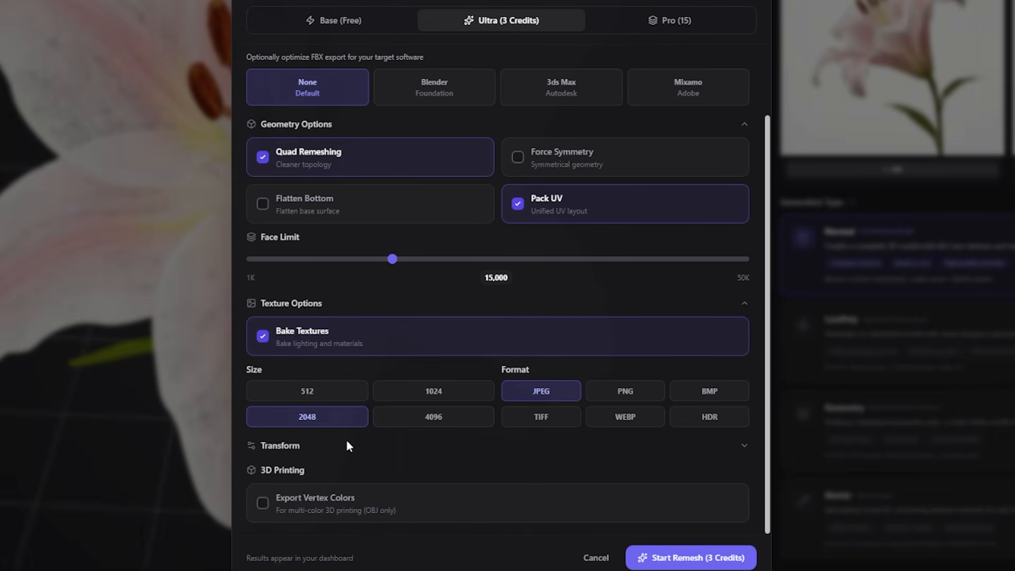
{"action": "left_click", "coordinate": [444, 421]}
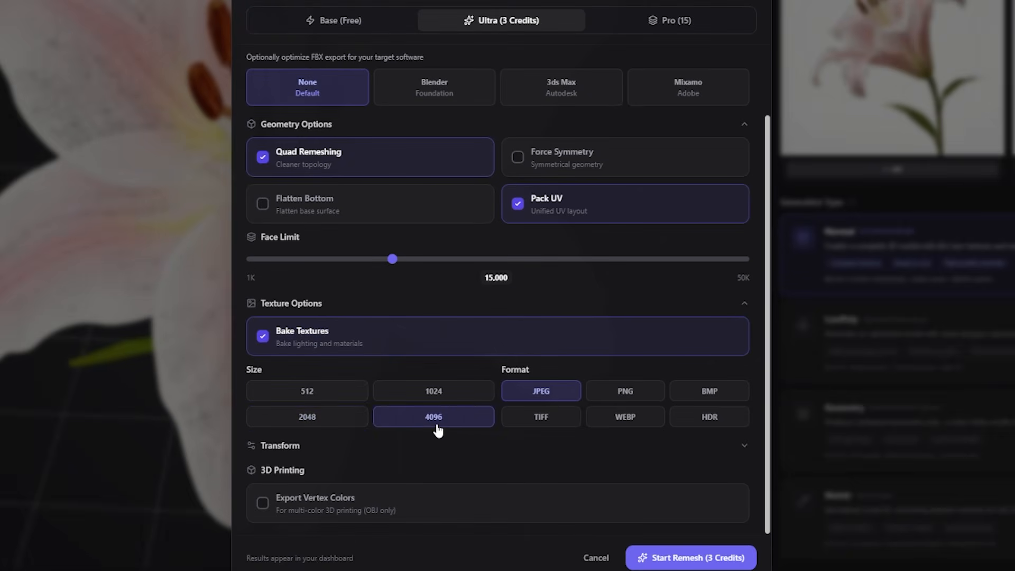
{"action": "left_click", "coordinate": [719, 562]}
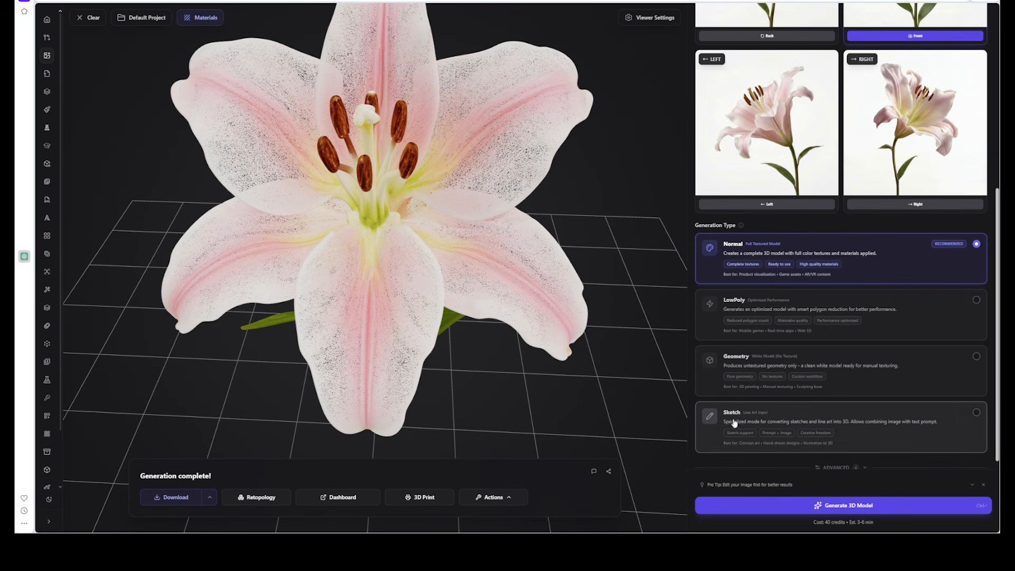
Open the remeshed lily's branch from the dashboard and download its FBX model
{"action": "scroll", "coordinate": [616, 321], "scroll_direction": "up", "scroll_amount": 4}
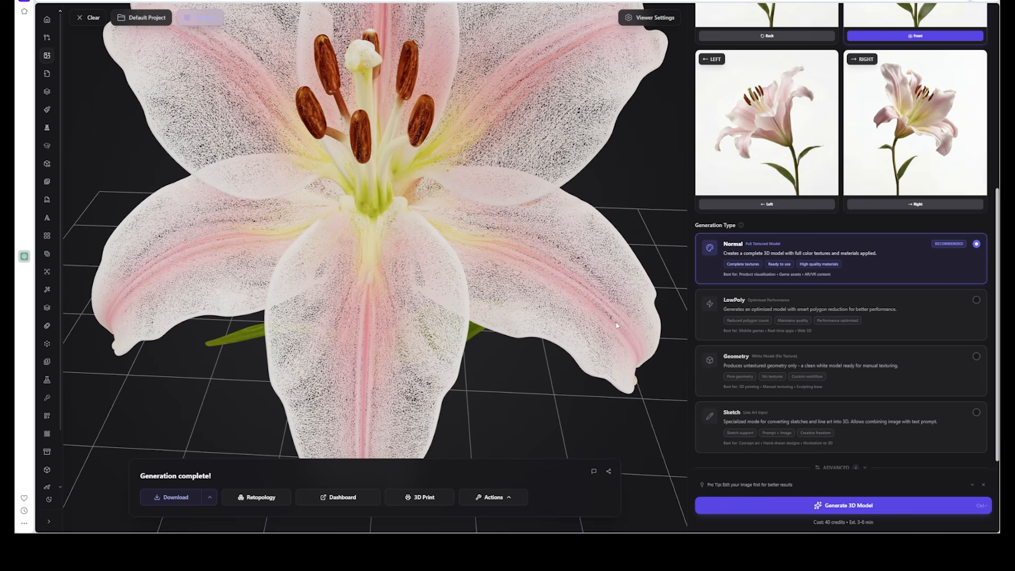
{"action": "scroll", "coordinate": [616, 322], "scroll_direction": "down", "scroll_amount": 4}
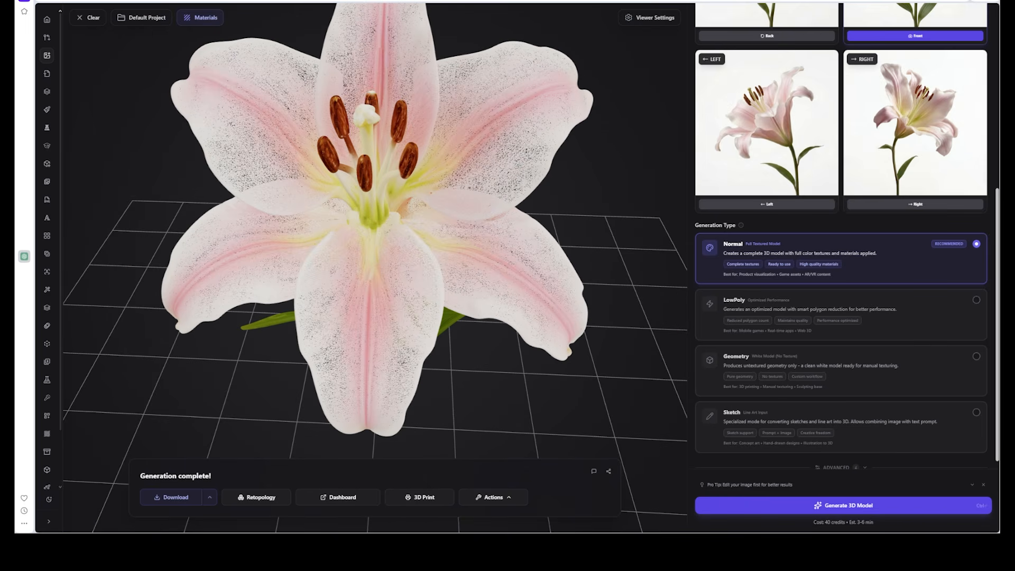
{"action": "left_click", "coordinate": [47, 22]}
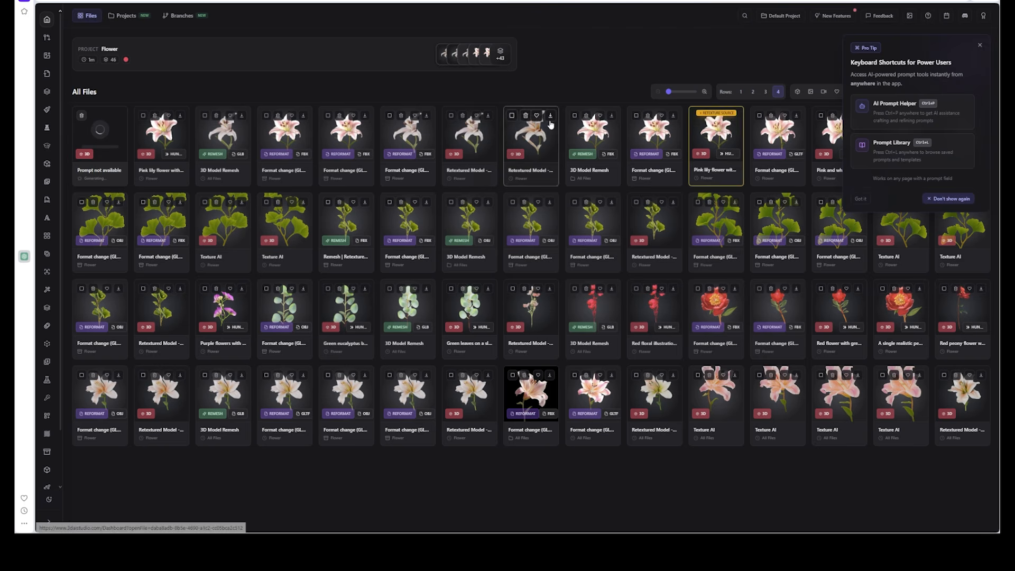
{"action": "mouse_move", "coordinate": [940, 405]}
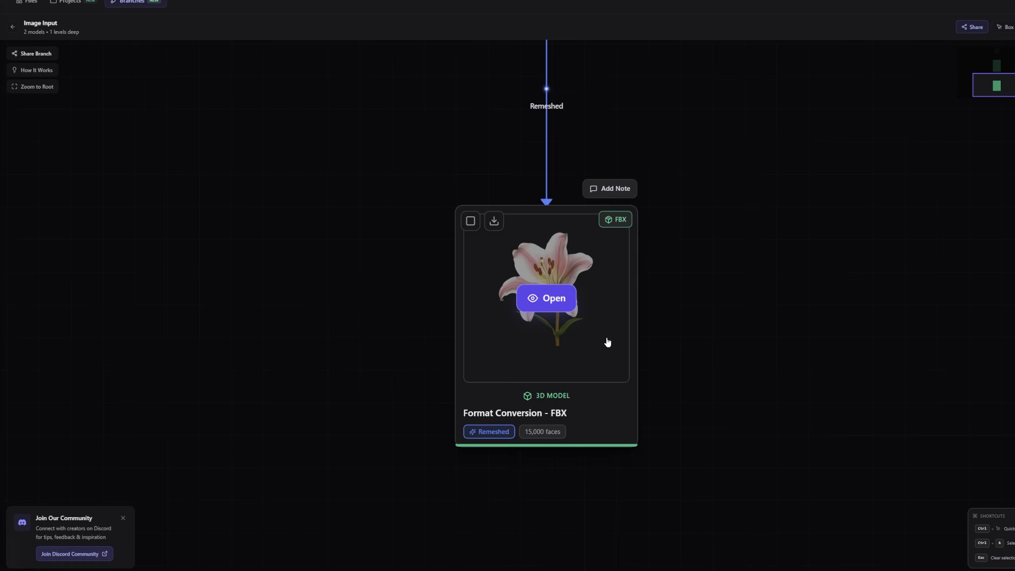
{"action": "scroll", "coordinate": [639, 501], "scroll_direction": "up", "scroll_amount": 5}
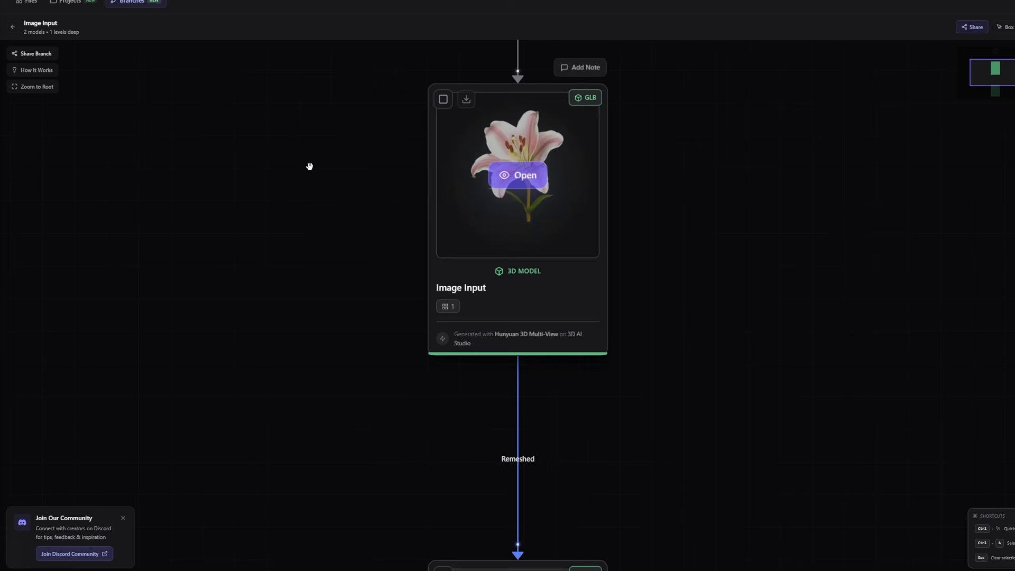
{"action": "left_click", "coordinate": [11, 28]}
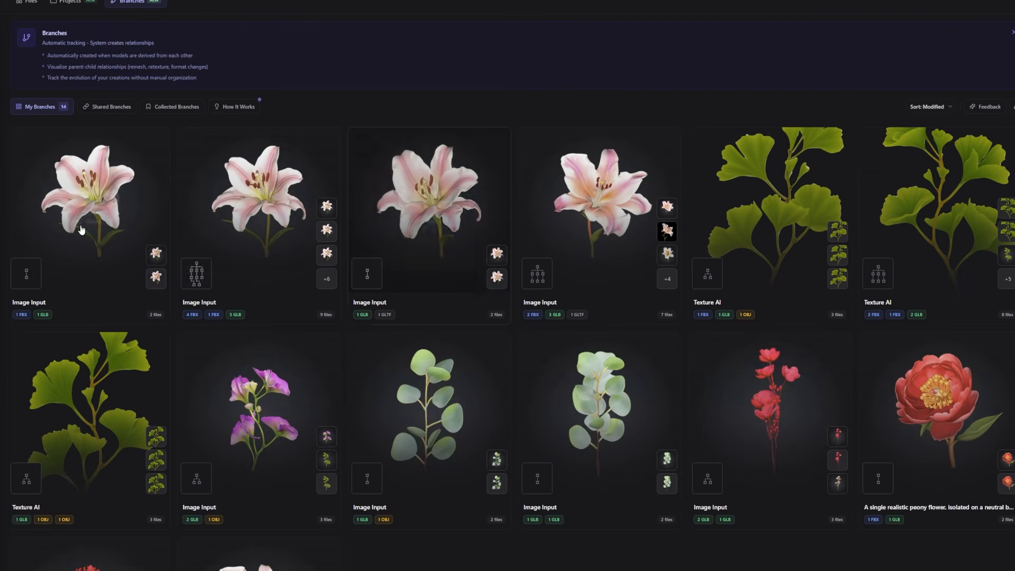
{"action": "left_click", "coordinate": [79, 197]}
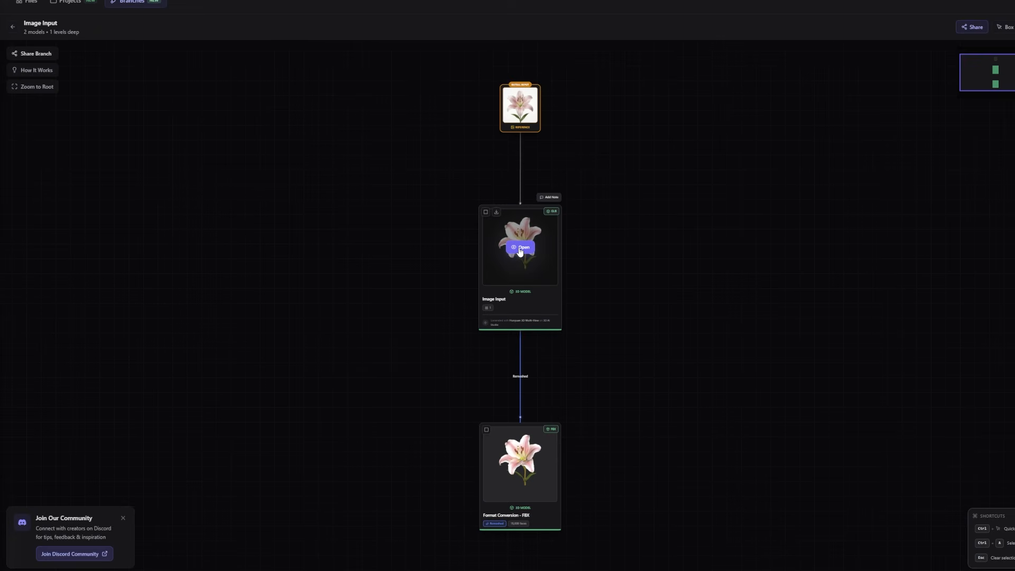
{"action": "left_click", "coordinate": [523, 465]}
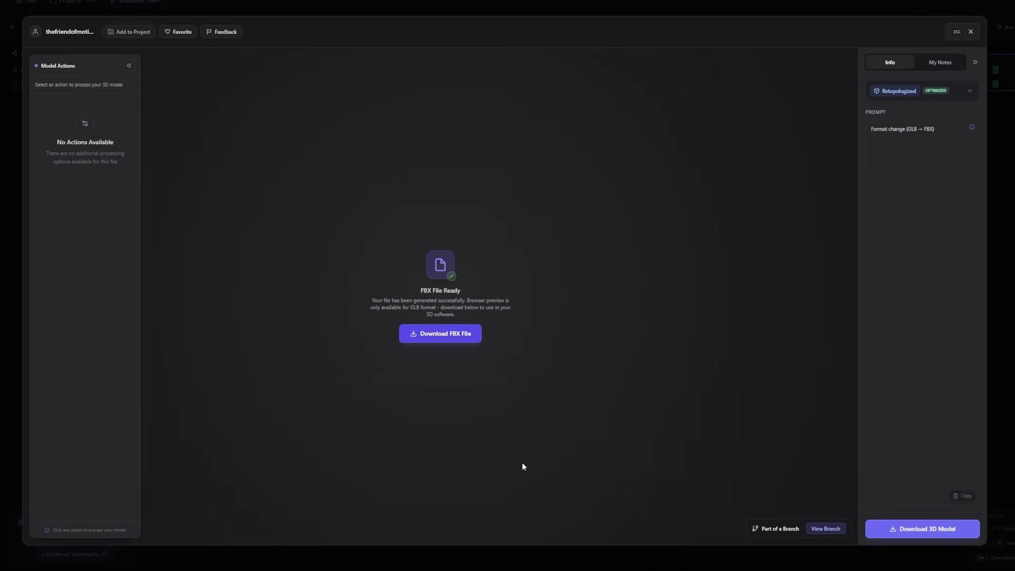
{"action": "left_click", "coordinate": [897, 530]}
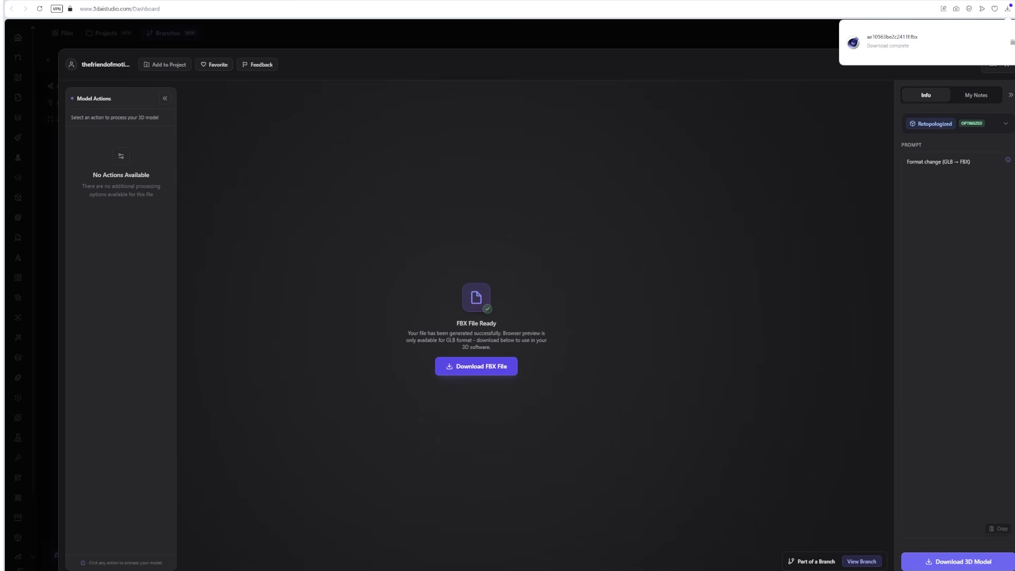
{"action": "left_click", "coordinate": [931, 561]}
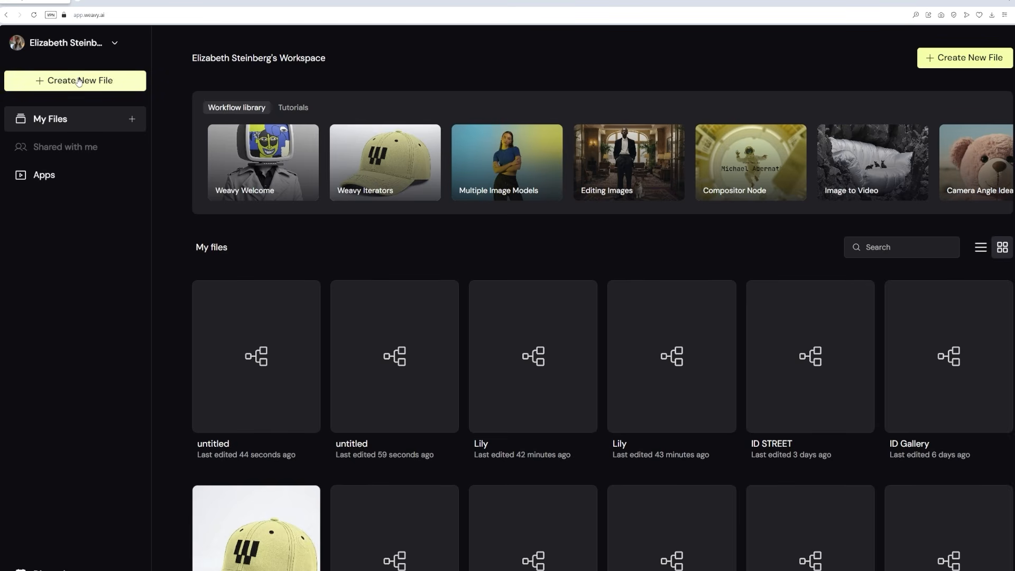
Switch to Weavy, create a new file and place a Rodin V2 node on the canvas
{"action": "left_click", "coordinate": [79, 82]}
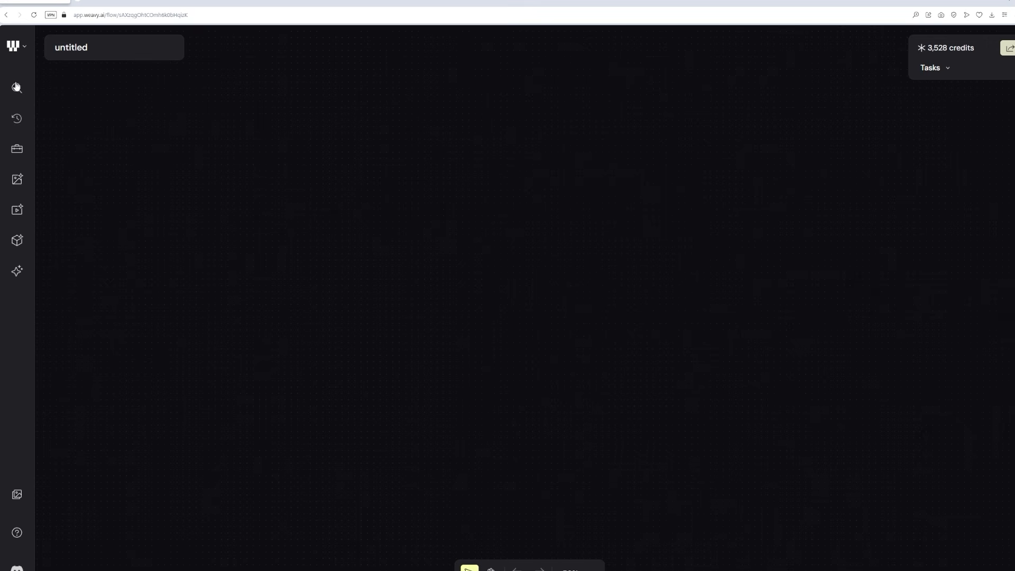
{"action": "left_click", "coordinate": [26, 91]}
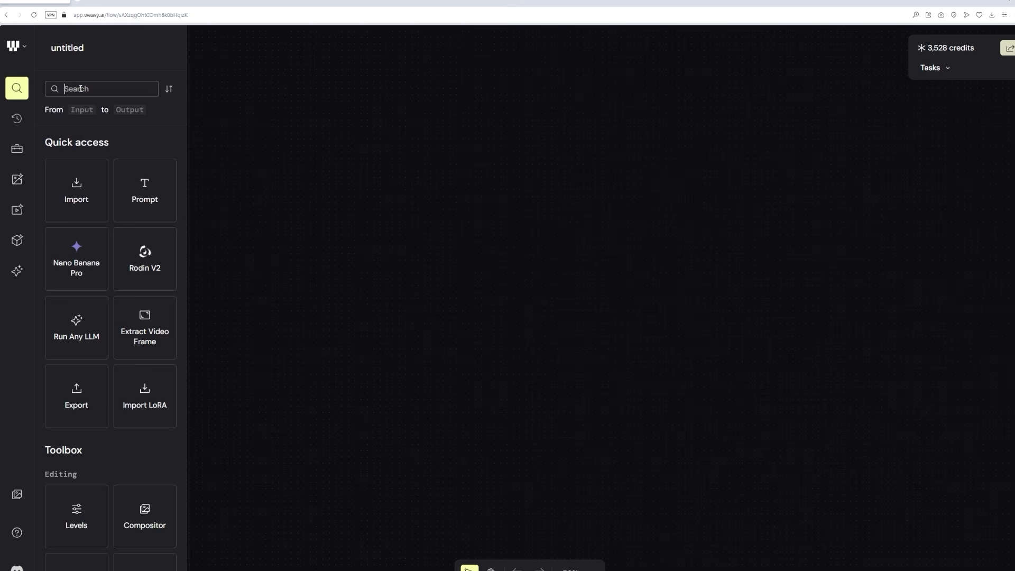
{"action": "type", "text": "rodin"}
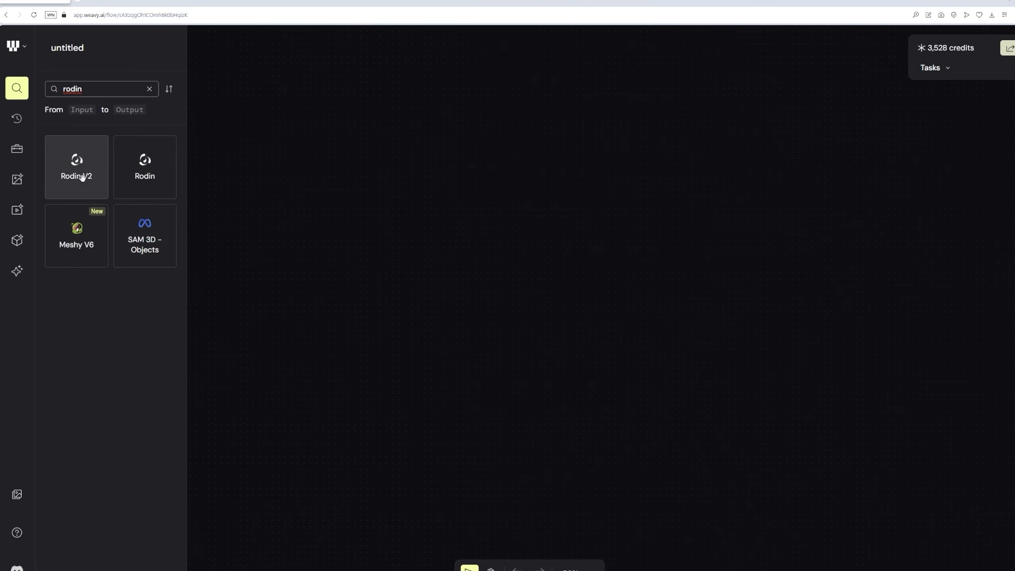
{"action": "left_click_drag", "start_coordinate": [82, 177], "coordinate": [584, 239]}
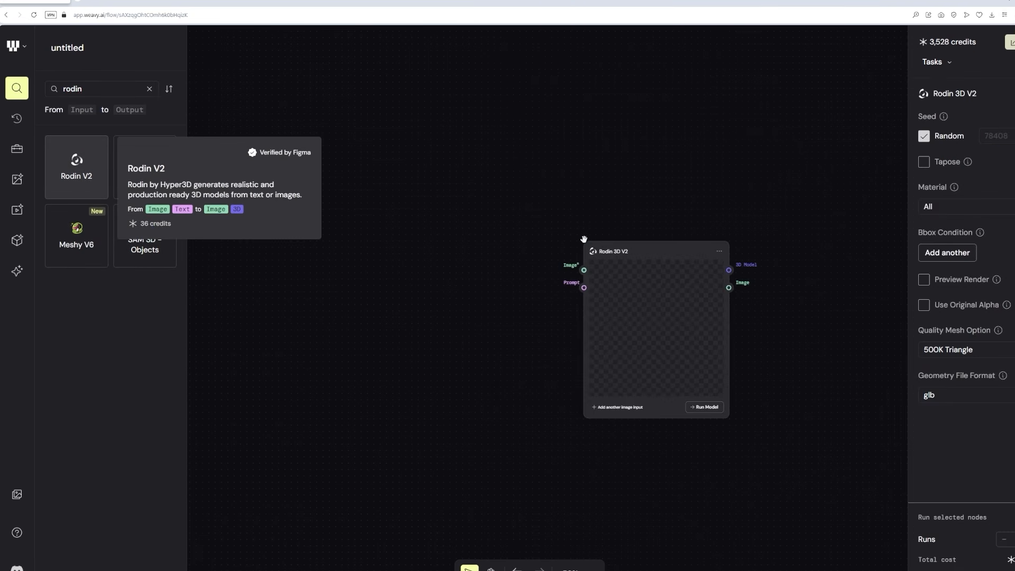
{"action": "left_click", "coordinate": [538, 290]}
{"action": "left_click_drag", "start_coordinate": [649, 251], "coordinate": [570, 195]}
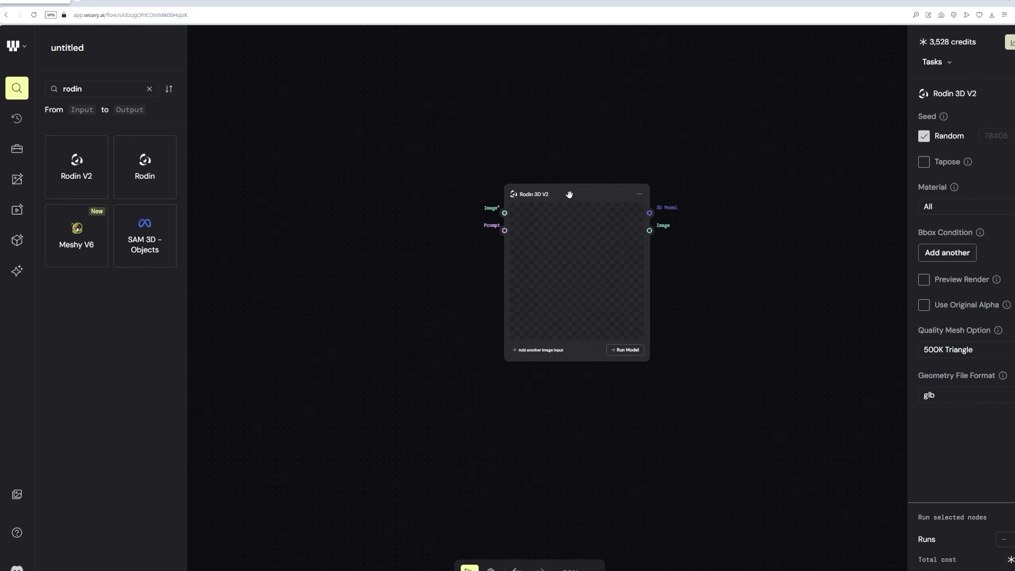
Add a Prompt node and replace its default text with "Pink lily in bloom"
{"action": "double_click", "coordinate": [93, 88]}
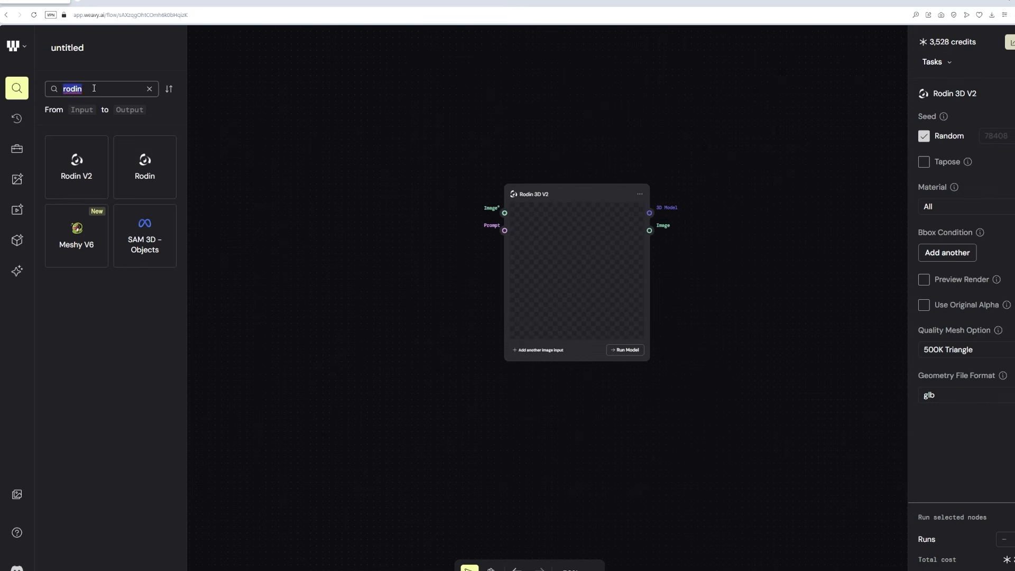
{"action": "type", "text": "prom"}
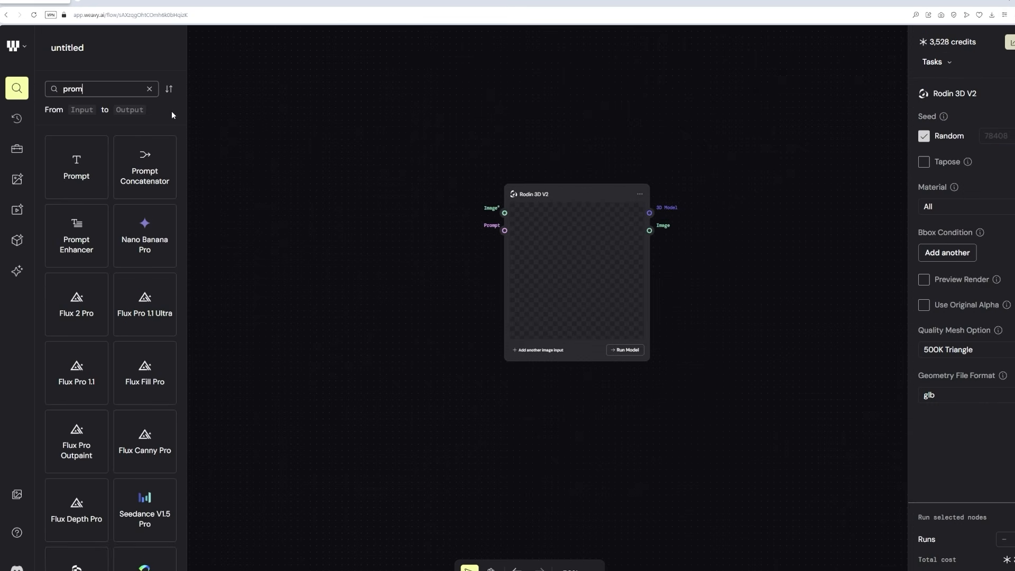
{"action": "left_click_drag", "start_coordinate": [76, 161], "coordinate": [368, 109]}
{"action": "scroll", "coordinate": [399, 344], "scroll_direction": "down", "scroll_amount": 2}
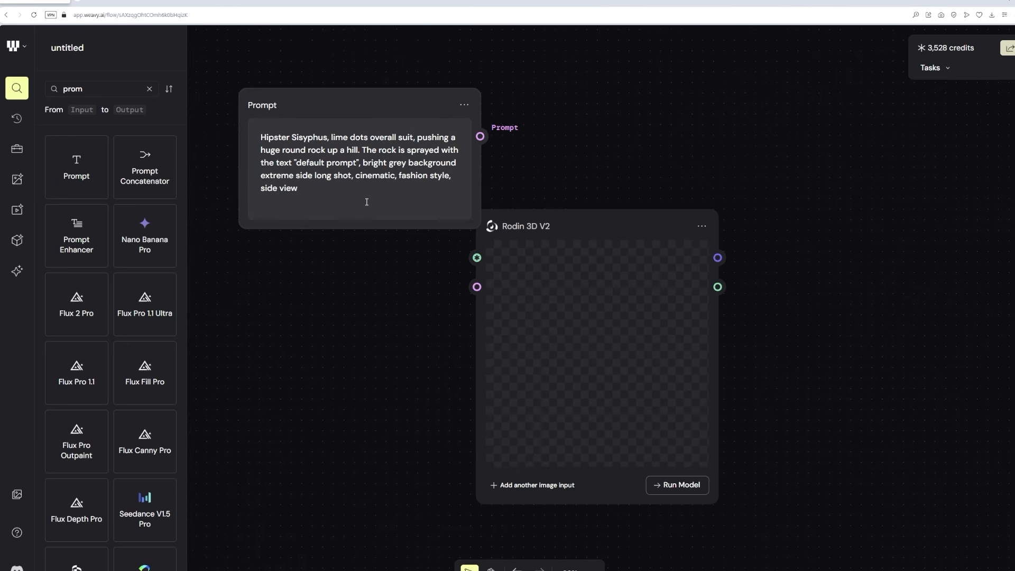
{"action": "left_click_drag", "start_coordinate": [304, 195], "coordinate": [253, 135]}
{"action": "type", "text": "Pink lily in bloom"}
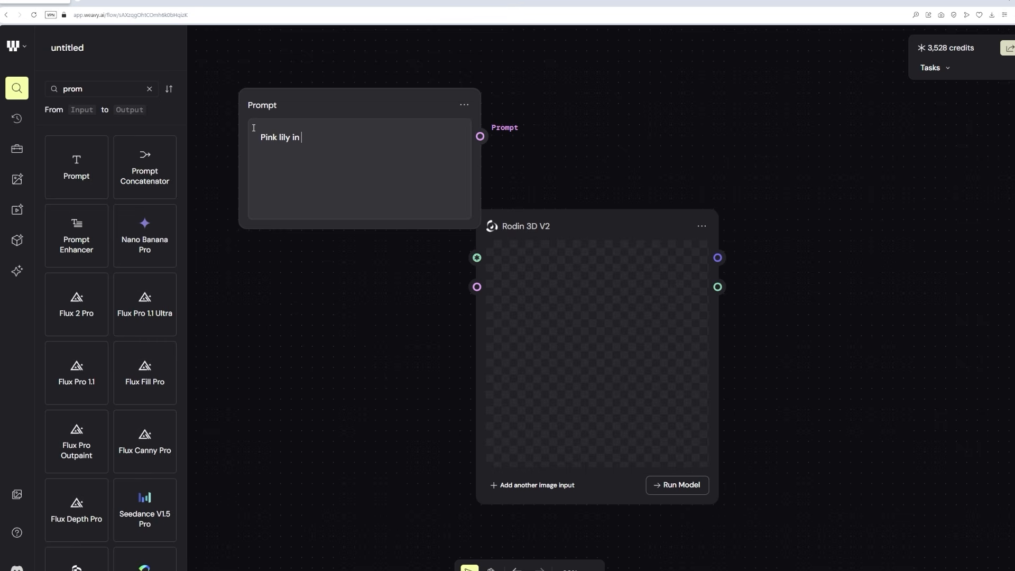
{"action": "left_click", "coordinate": [481, 394]}
Move the Prompt node clear of the Rodin 3D V2 node and connect its output to the prompt input
{"action": "left_click_drag", "start_coordinate": [396, 92], "coordinate": [328, 55]}
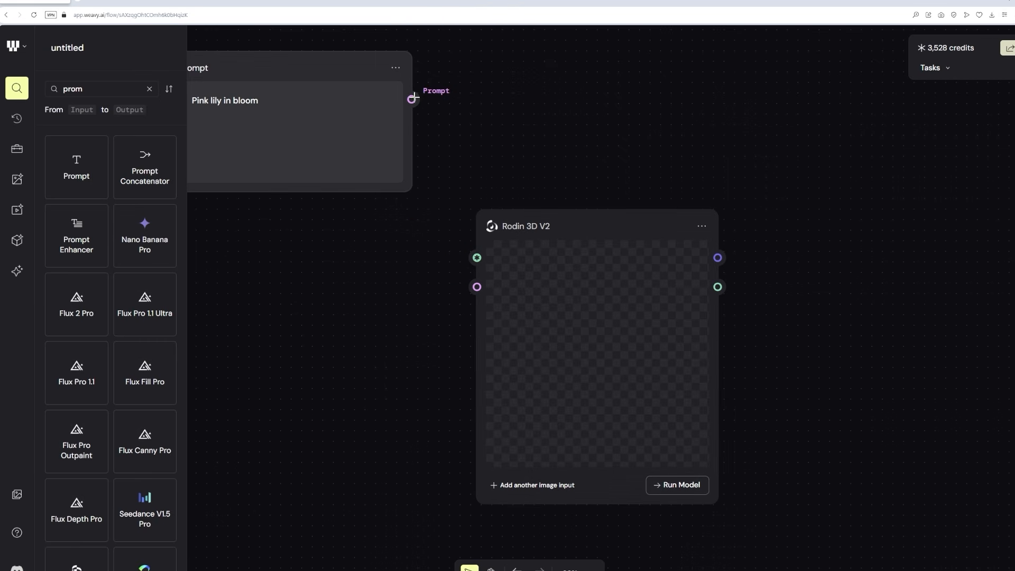
{"action": "left_click_drag", "start_coordinate": [412, 98], "coordinate": [477, 287]}
{"action": "scroll", "coordinate": [579, 211], "scroll_direction": "down", "scroll_amount": 3}
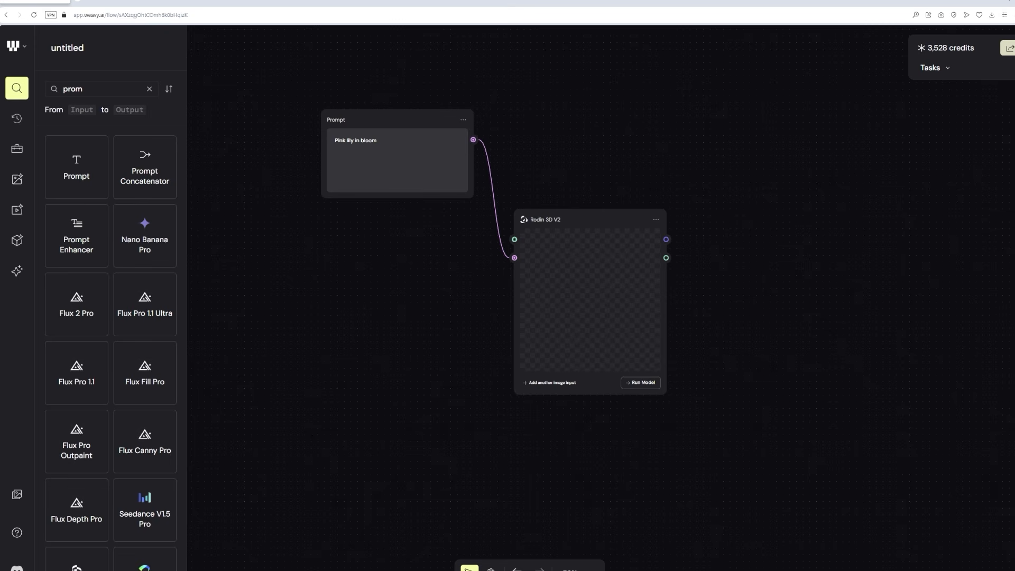
Import the four lily view images onto the canvas and place the front view beside the Rodin 3D V2 node
{"action": "left_click_drag", "start_coordinate": [607, 277], "coordinate": [385, 301]}
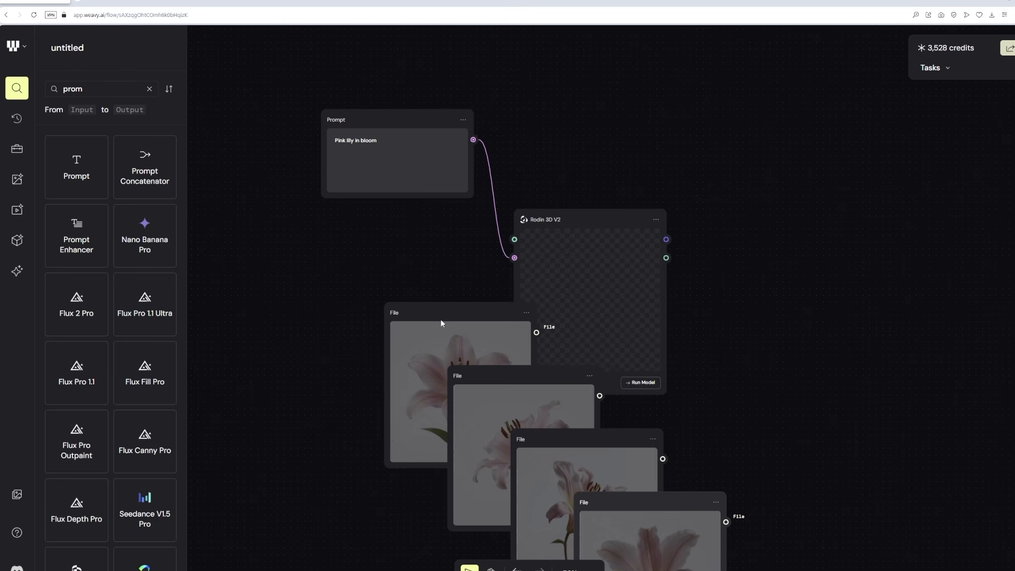
{"action": "left_click", "coordinate": [441, 320]}
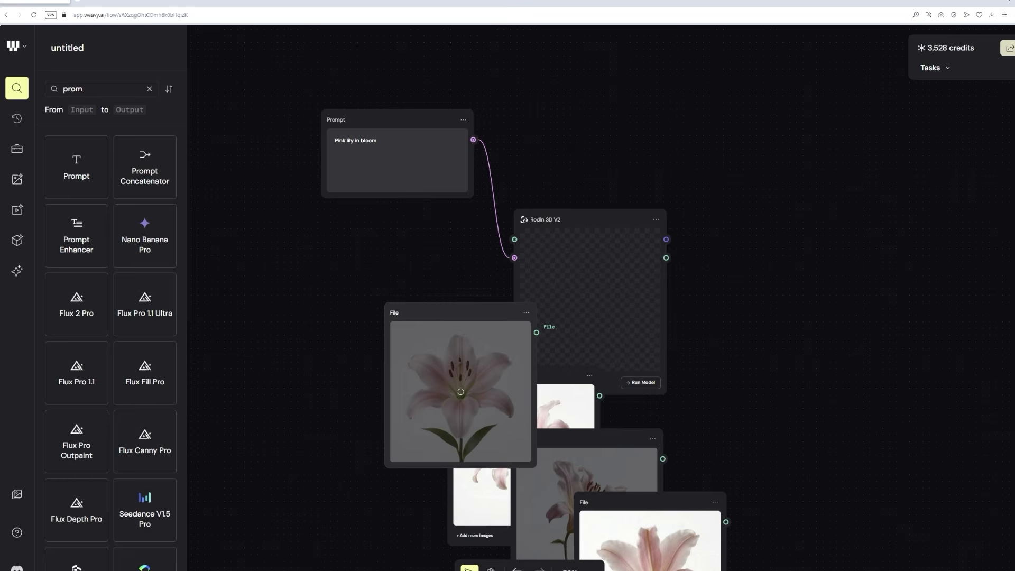
{"action": "left_click", "coordinate": [16, 91]}
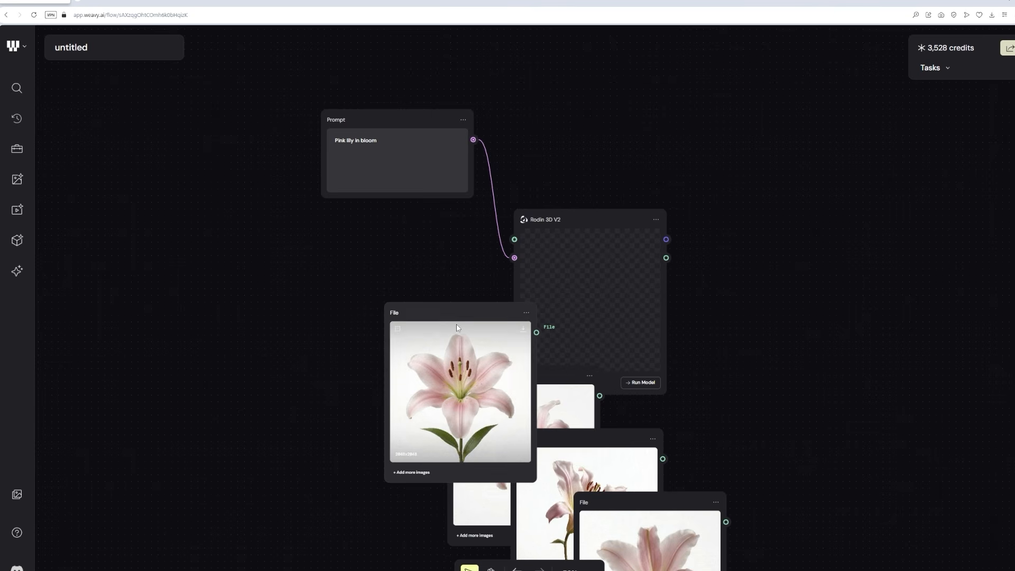
{"action": "left_click_drag", "start_coordinate": [412, 309], "coordinate": [360, 226]}
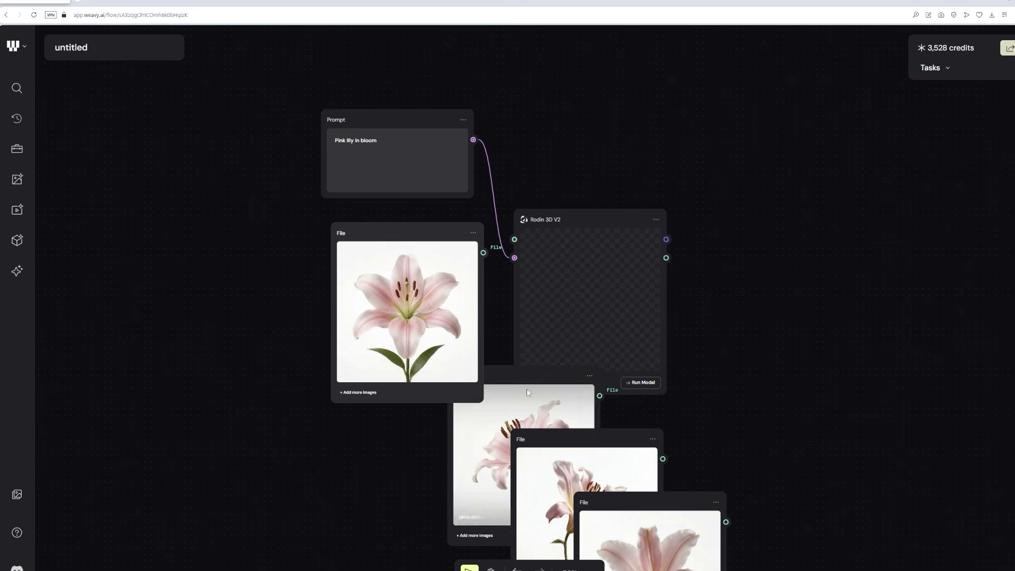
{"action": "scroll", "coordinate": [455, 359], "scroll_direction": "down", "scroll_amount": 3}
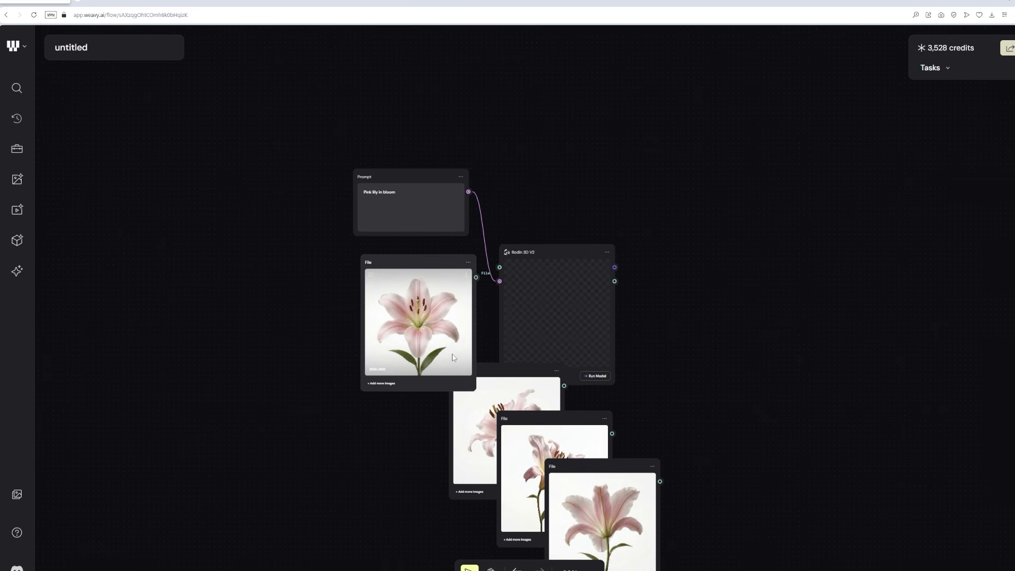
{"action": "scroll", "coordinate": [452, 357], "scroll_direction": "up", "scroll_amount": 3}
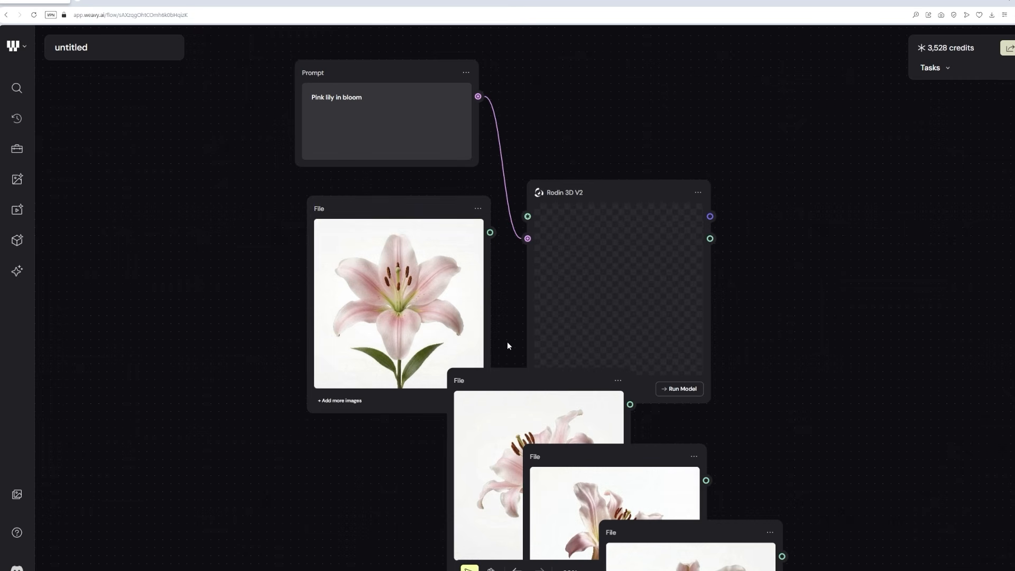
{"action": "left_click_drag", "start_coordinate": [767, 271], "coordinate": [732, 211]}
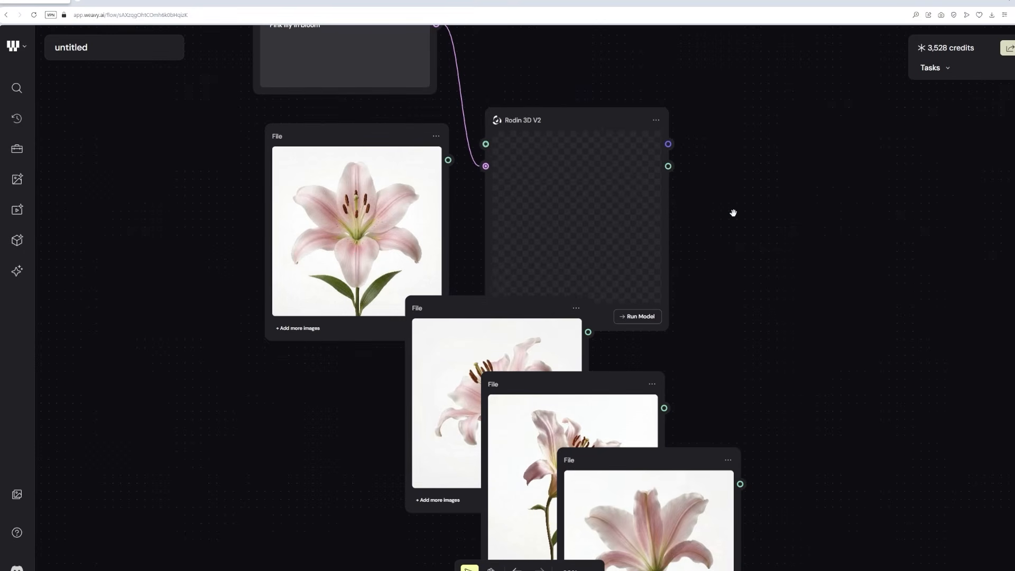
{"action": "left_click_drag", "start_coordinate": [458, 252], "coordinate": [458, 187]}
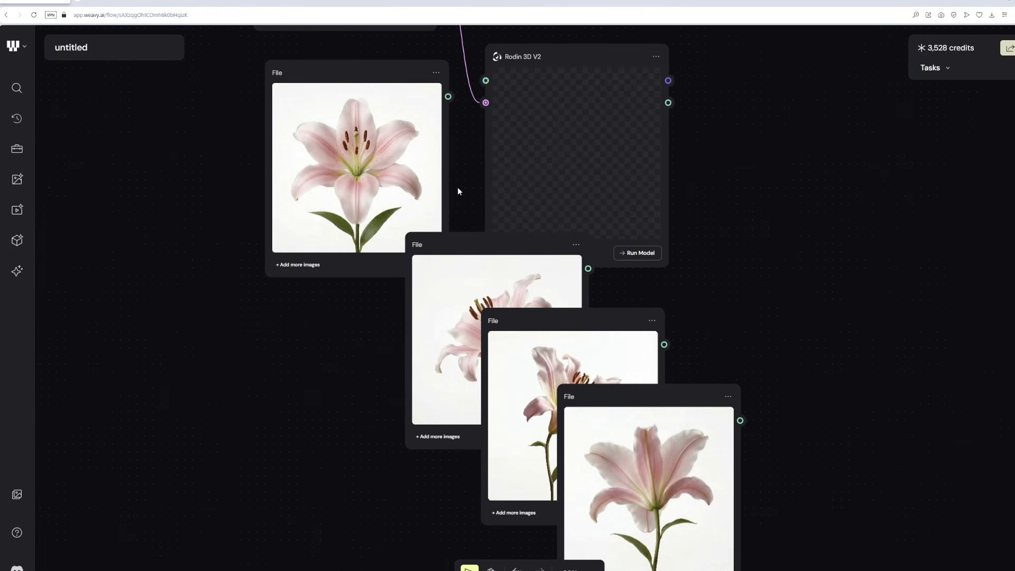
Stack the other three lily view nodes in a column below the front view
{"action": "scroll", "coordinate": [458, 187], "scroll_direction": "down", "scroll_amount": 1}
{"action": "left_click_drag", "start_coordinate": [772, 191], "coordinate": [755, 227]}
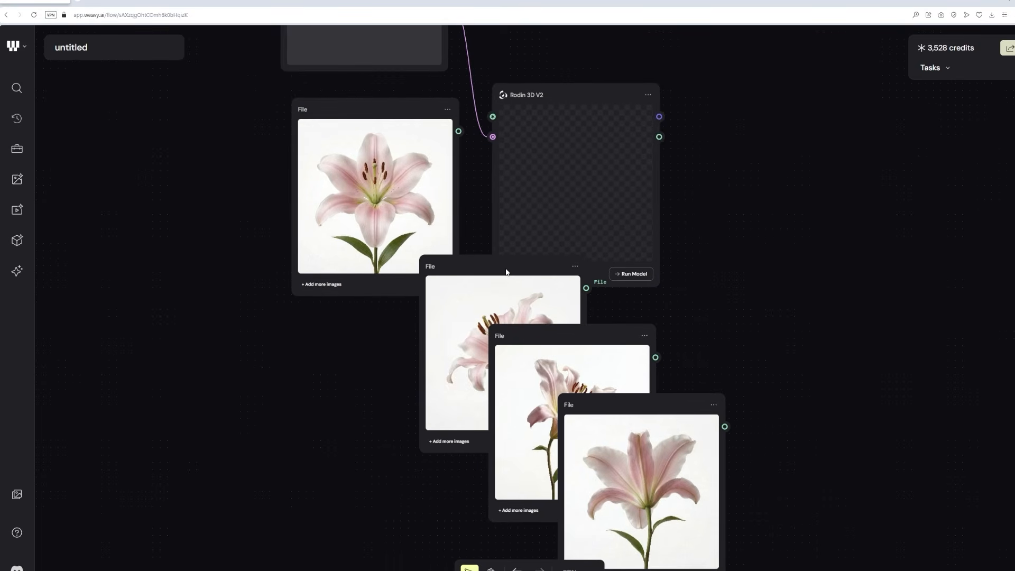
{"action": "left_click_drag", "start_coordinate": [503, 267], "coordinate": [383, 307]}
{"action": "scroll", "coordinate": [389, 319], "scroll_direction": "down", "scroll_amount": 3}
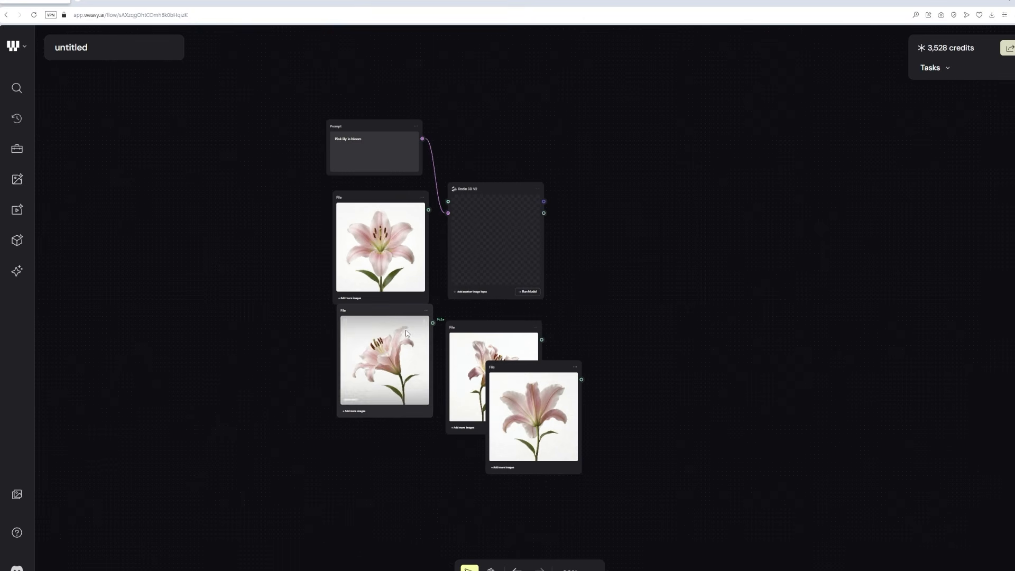
{"action": "left_click_drag", "start_coordinate": [460, 327], "coordinate": [348, 426]}
{"action": "left_click_drag", "start_coordinate": [529, 376], "coordinate": [395, 547]}
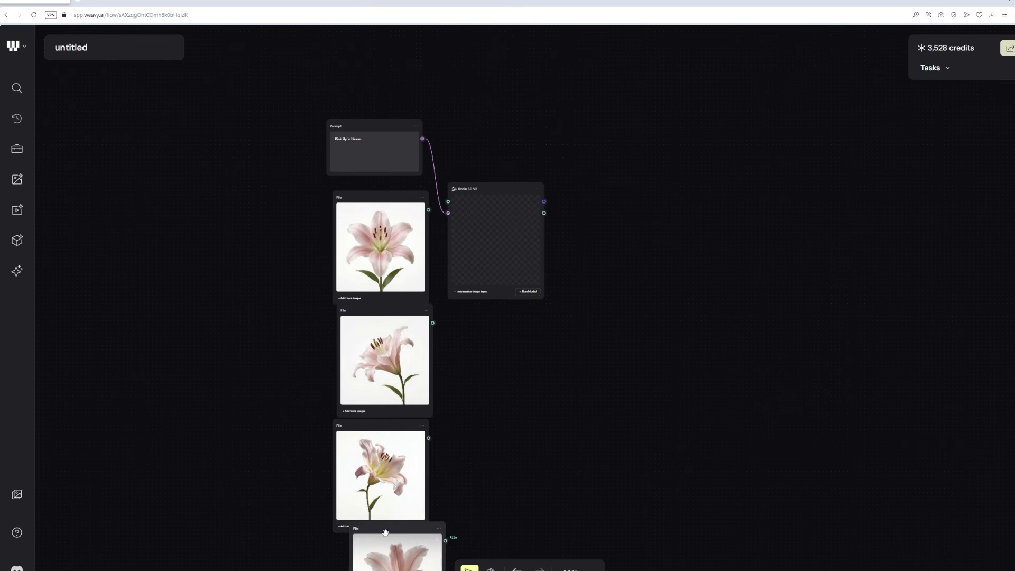
Move the Rodin 3D V2 node farther from the lily images and add three more image inputs to it
{"action": "left_click_drag", "start_coordinate": [463, 254], "coordinate": [580, 284]}
{"action": "scroll", "coordinate": [582, 281], "scroll_direction": "up", "scroll_amount": 5}
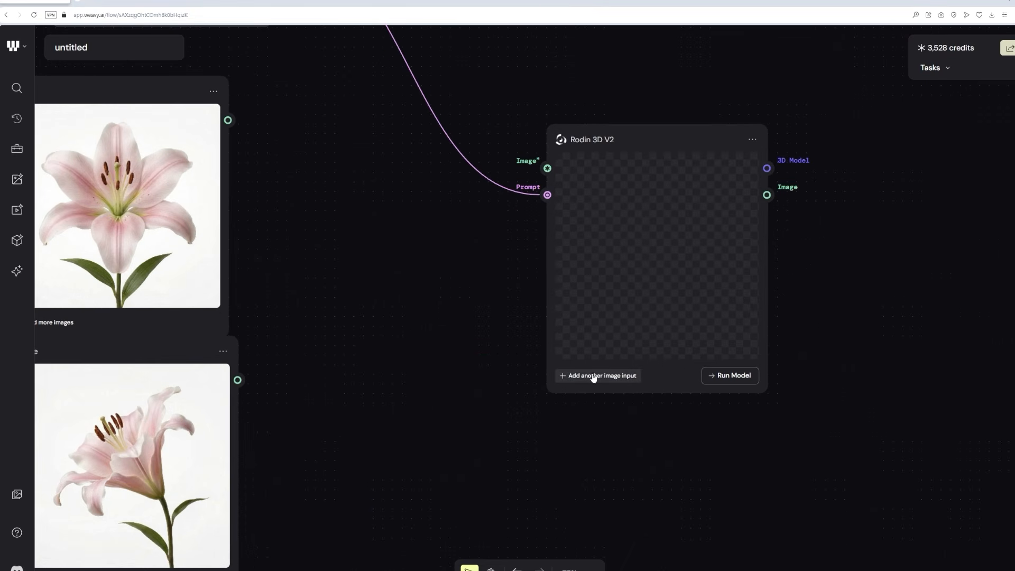
{"action": "left_click", "coordinate": [572, 378]}
{"action": "left_click", "coordinate": [572, 378]}
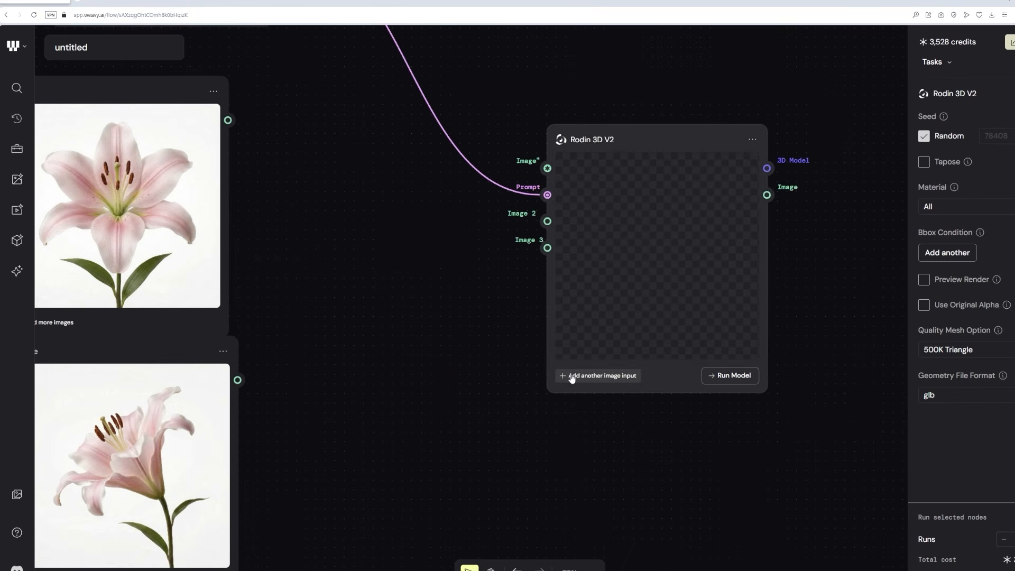
{"action": "left_click", "coordinate": [572, 378]}
{"action": "scroll", "coordinate": [363, 346], "scroll_direction": "down", "scroll_amount": 2}
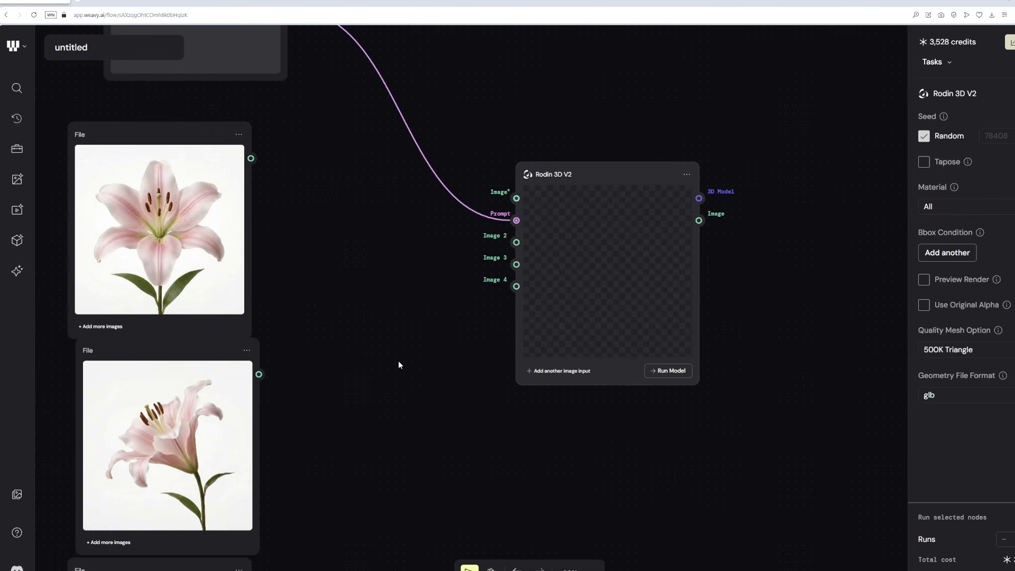
Connect the front view's output to the Rodin node's main image input and shift the front view node closer to it
{"action": "middle_click_drag", "start_coordinate": [399, 362], "coordinate": [478, 246]}
{"action": "scroll", "coordinate": [433, 323], "scroll_direction": "down", "scroll_amount": 1}
{"action": "middle_click_drag", "start_coordinate": [470, 311], "coordinate": [415, 397]}
{"action": "scroll", "coordinate": [462, 269], "scroll_direction": "down", "scroll_amount": 1}
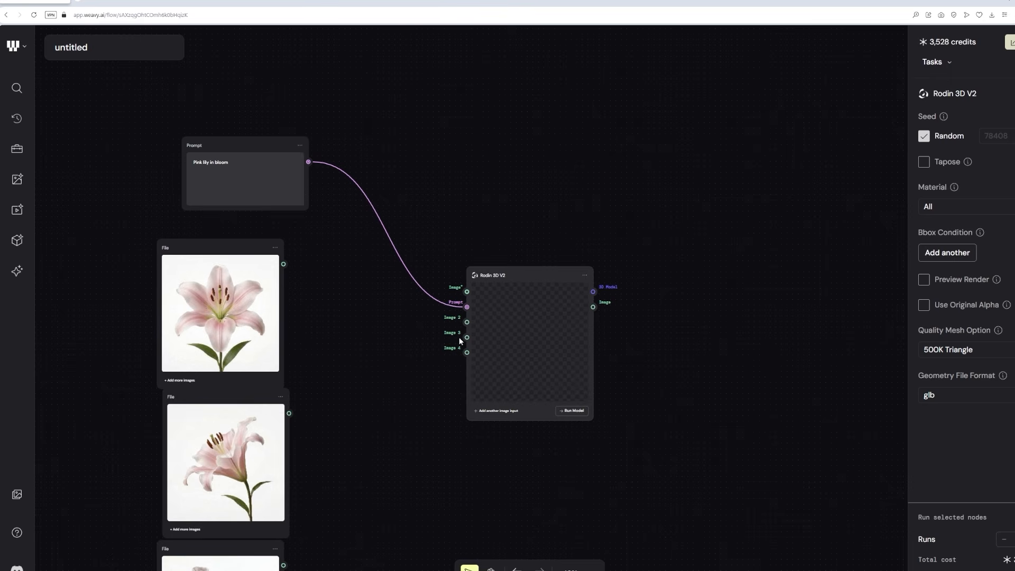
{"action": "scroll", "coordinate": [393, 328], "scroll_direction": "up", "scroll_amount": 3}
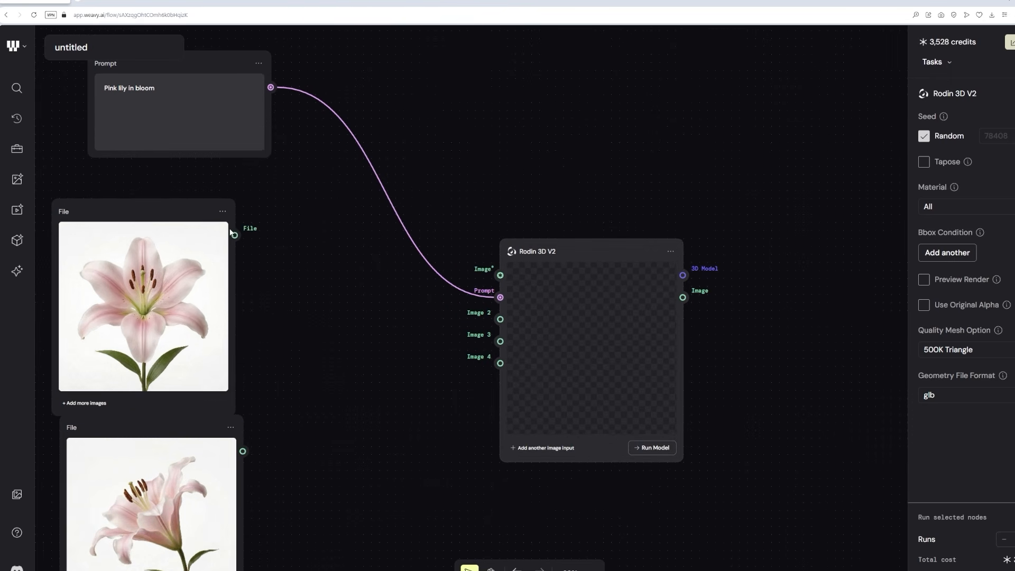
{"action": "left_click_drag", "start_coordinate": [237, 235], "coordinate": [497, 276]}
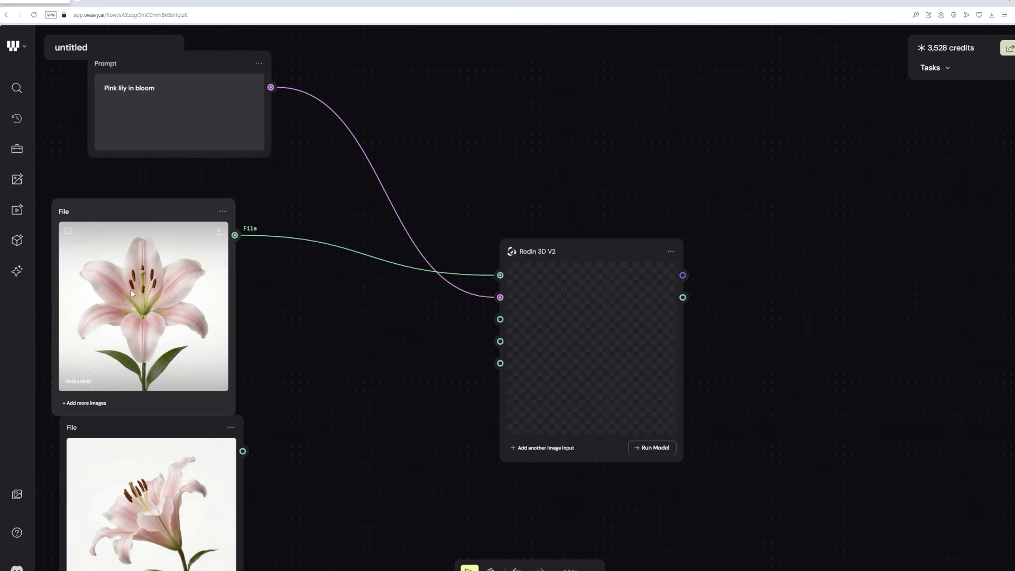
{"action": "scroll", "coordinate": [122, 292], "scroll_direction": "up", "scroll_amount": 3}
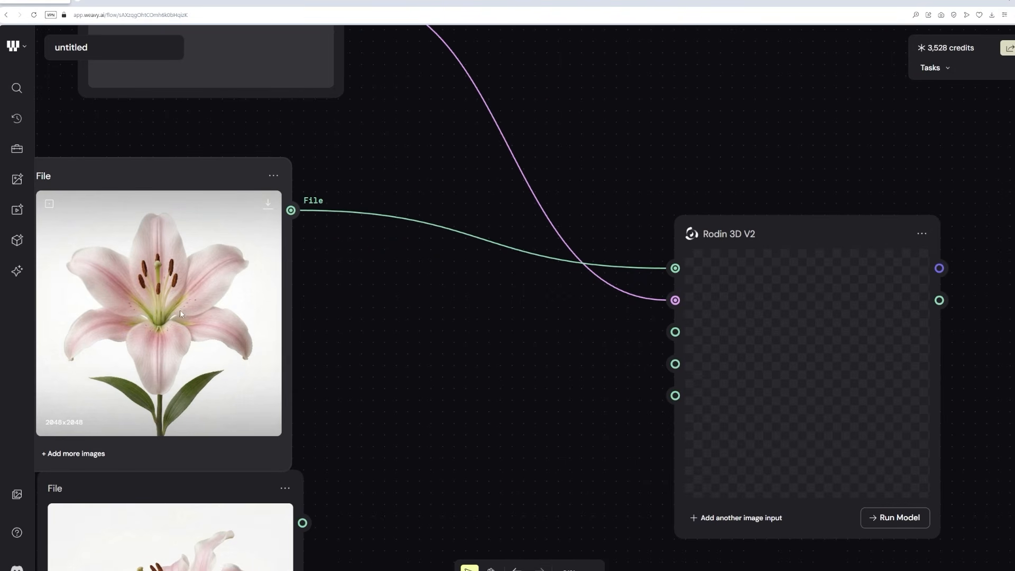
{"action": "left_click_drag", "start_coordinate": [175, 172], "coordinate": [244, 160]}
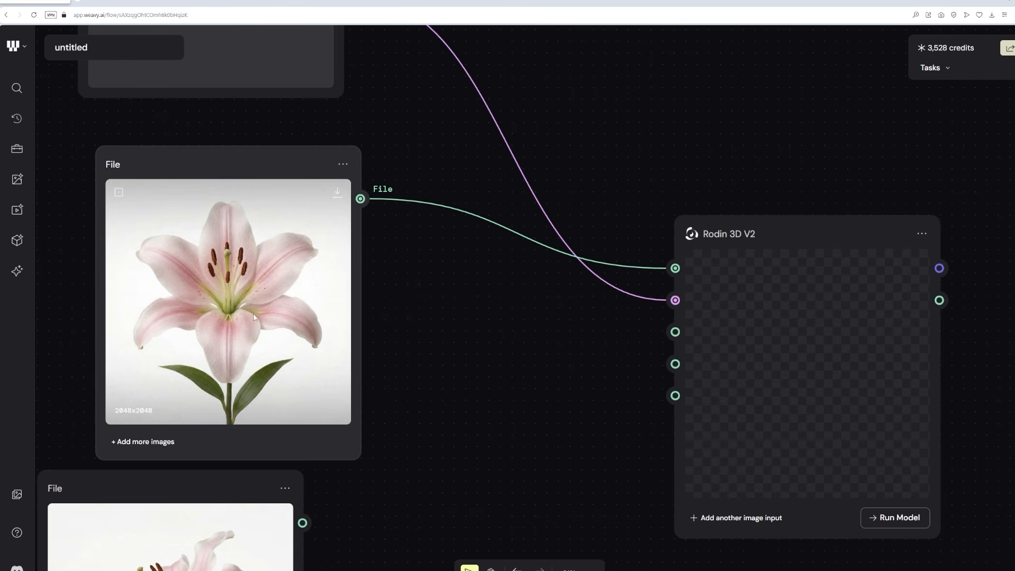
Connect the left-facing lily view to Image 2, place it below the front view, and move the right-facing view aside
{"action": "scroll", "coordinate": [254, 317], "scroll_direction": "down", "scroll_amount": 5}
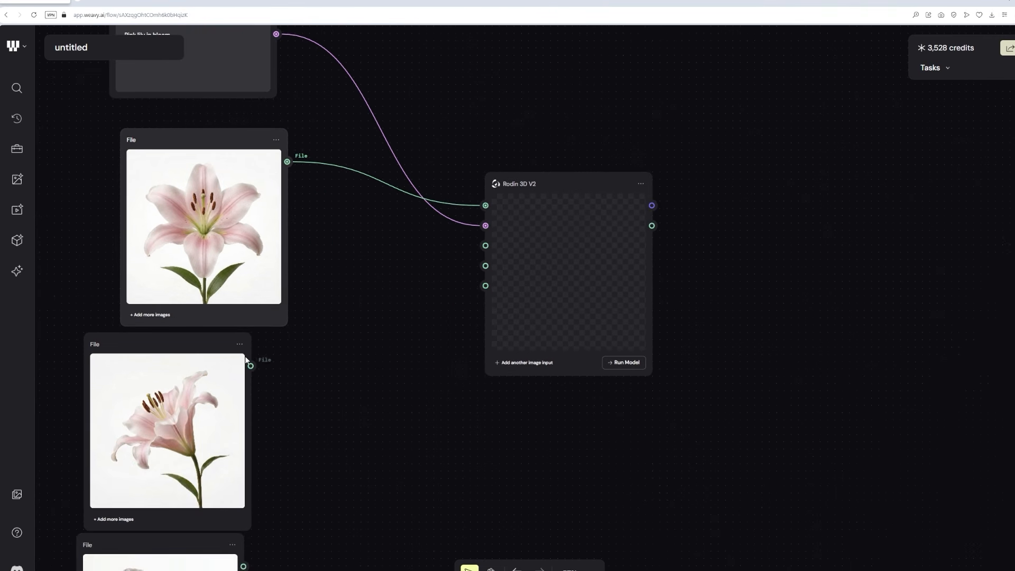
{"action": "left_click_drag", "start_coordinate": [263, 396], "coordinate": [268, 270]}
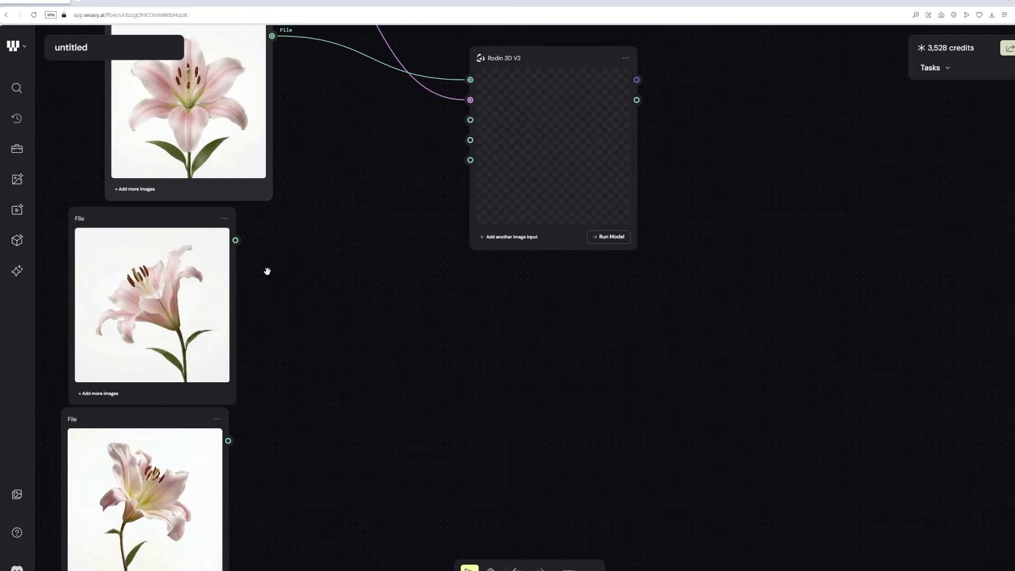
{"action": "left_click_drag", "start_coordinate": [224, 439], "coordinate": [468, 122]}
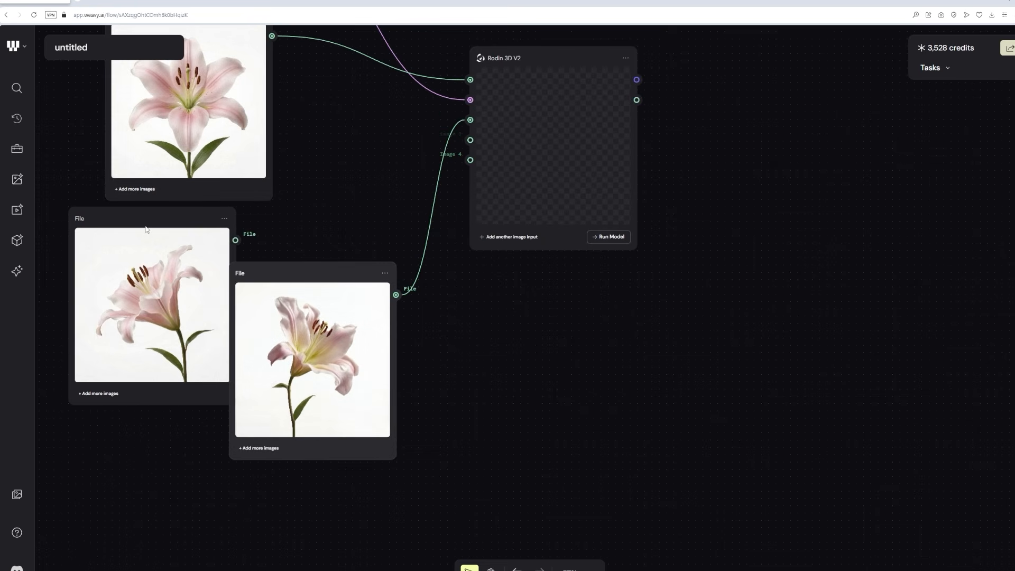
{"action": "left_click_drag", "start_coordinate": [141, 222], "coordinate": [102, 274]}
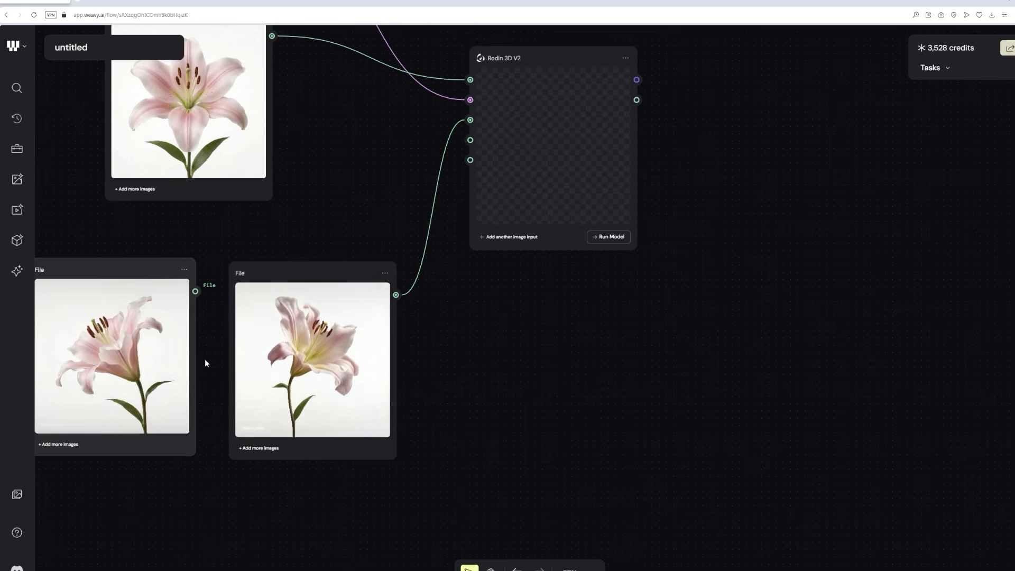
{"action": "scroll", "coordinate": [227, 344], "scroll_direction": "down", "scroll_amount": 2}
{"action": "left_click_drag", "start_coordinate": [227, 344], "coordinate": [302, 315]}
{"action": "left_click_drag", "start_coordinate": [249, 245], "coordinate": [99, 270]}
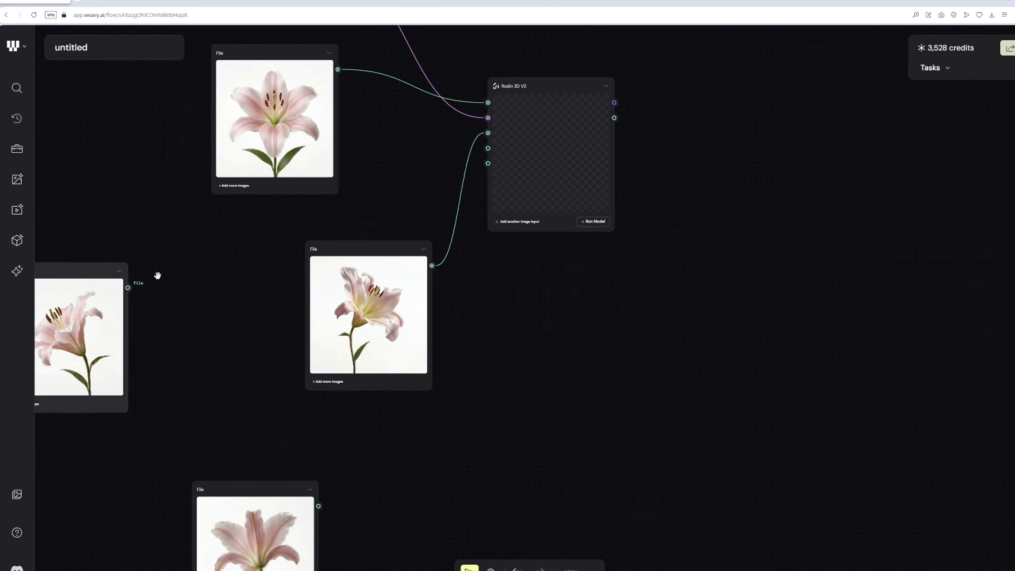
{"action": "left_click_drag", "start_coordinate": [376, 381], "coordinate": [279, 354]}
Place the back view node below the other connected images and link its output to the Image 3 input
{"action": "left_click_drag", "start_coordinate": [257, 499], "coordinate": [280, 398]}
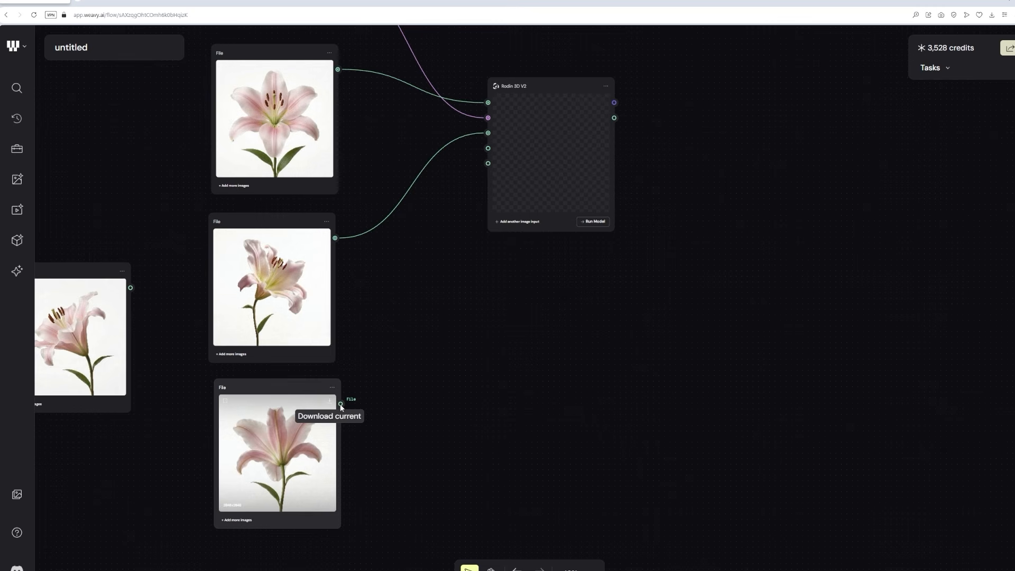
{"action": "key", "text": "ctrl+a"}
{"action": "left_click_drag", "start_coordinate": [341, 403], "coordinate": [489, 148]}
{"action": "scroll", "coordinate": [544, 150], "scroll_direction": "up", "scroll_amount": 3}
{"action": "middle_click_drag", "start_coordinate": [527, 261], "coordinate": [517, 304]}
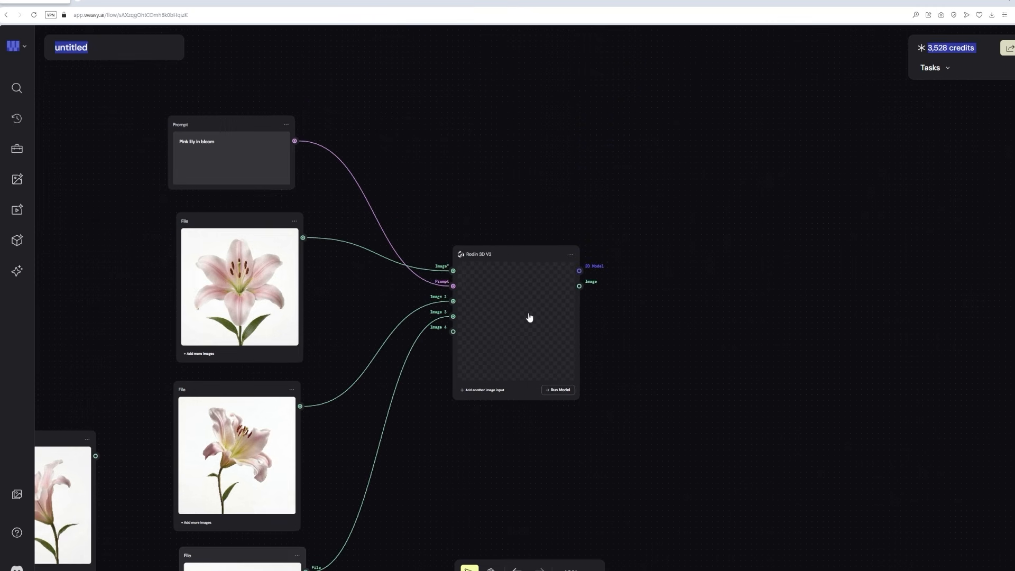
Set the Rodin 3D V2 node's quality mesh option to 18K Quad and its geometry file format to glb
{"action": "scroll", "coordinate": [531, 317], "scroll_direction": "up", "scroll_amount": 4}
{"action": "left_click", "coordinate": [530, 317]}
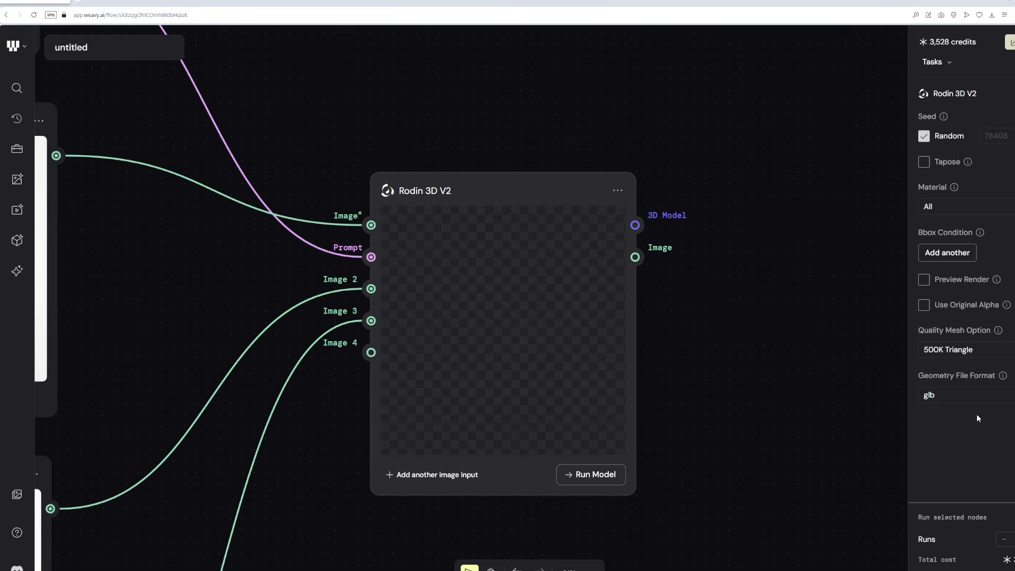
{"action": "left_click", "coordinate": [977, 352]}
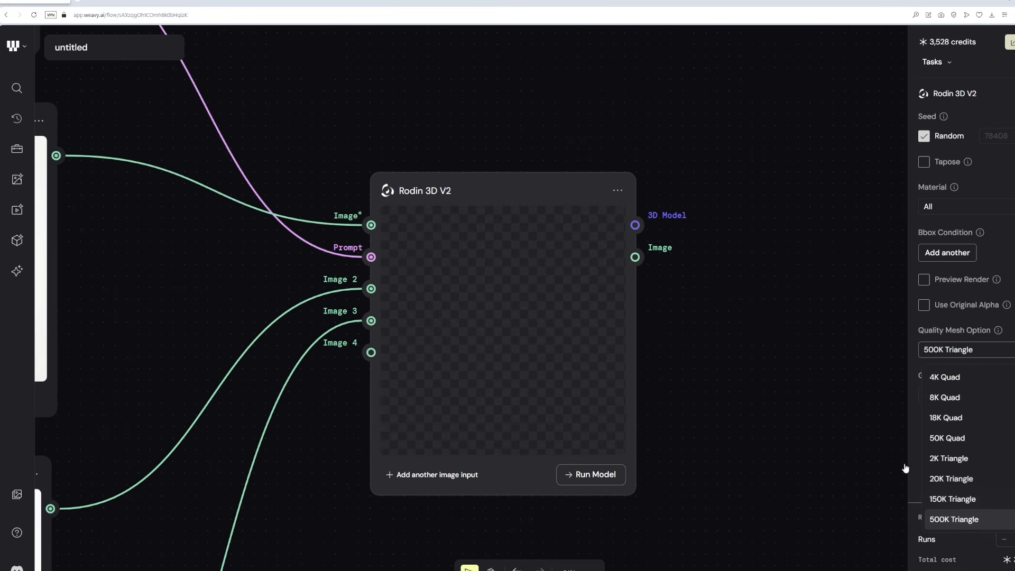
{"action": "left_click", "coordinate": [952, 420]}
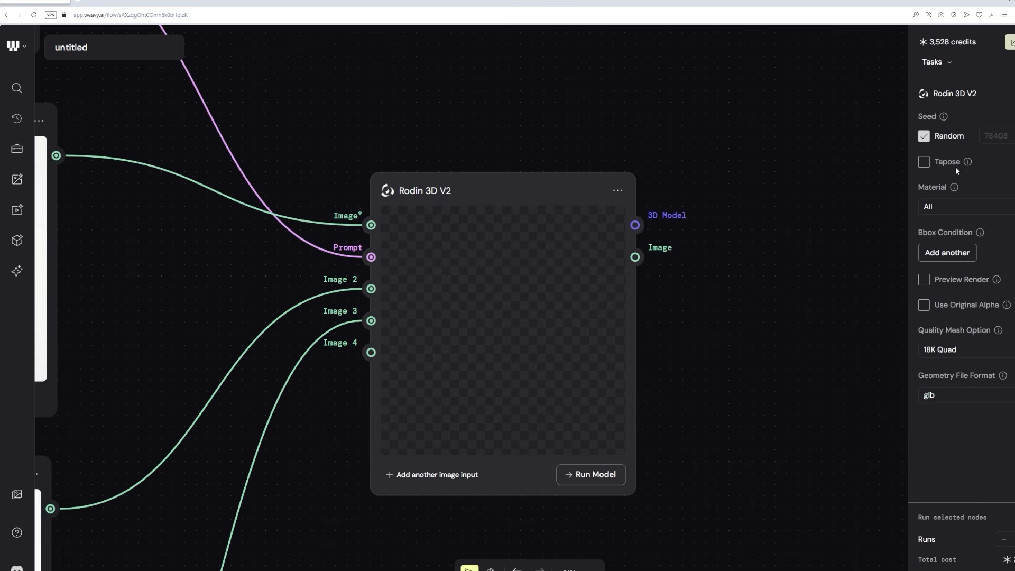
{"action": "left_click", "coordinate": [956, 402]}
{"action": "left_click", "coordinate": [966, 422]}
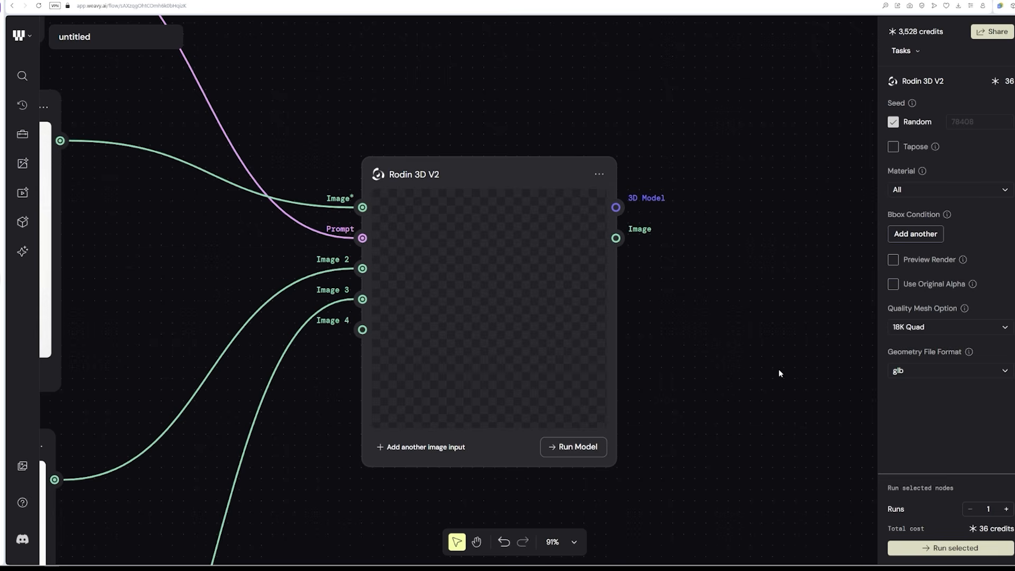
Browse the generated lily results from the first to the third, rotating the second to check its petals
{"action": "scroll", "coordinate": [573, 367], "scroll_direction": "down", "scroll_amount": 2}
{"action": "scroll", "coordinate": [509, 361], "scroll_direction": "up", "scroll_amount": 1, "text": "ctrl"}
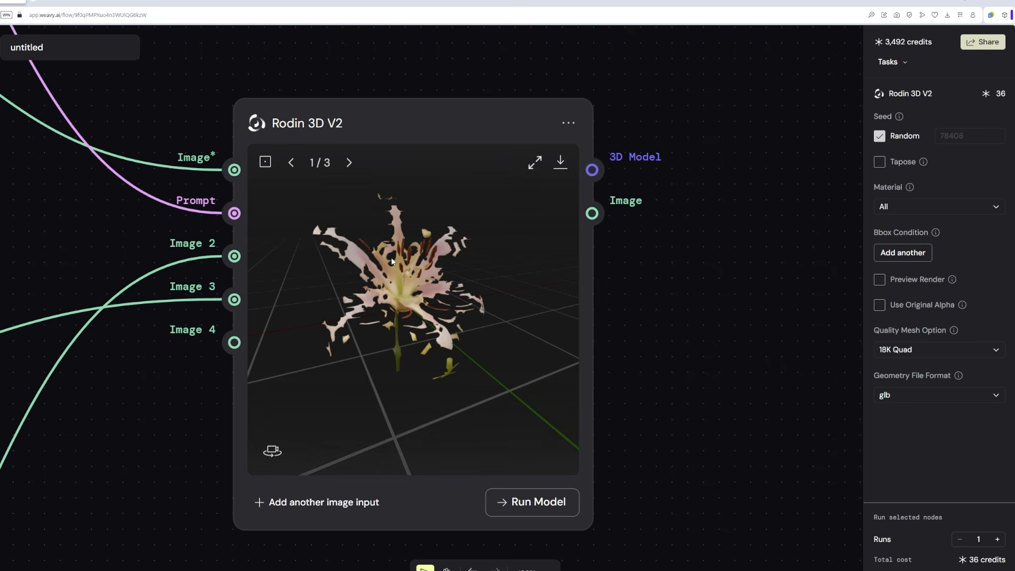
{"action": "left_click", "coordinate": [349, 163]}
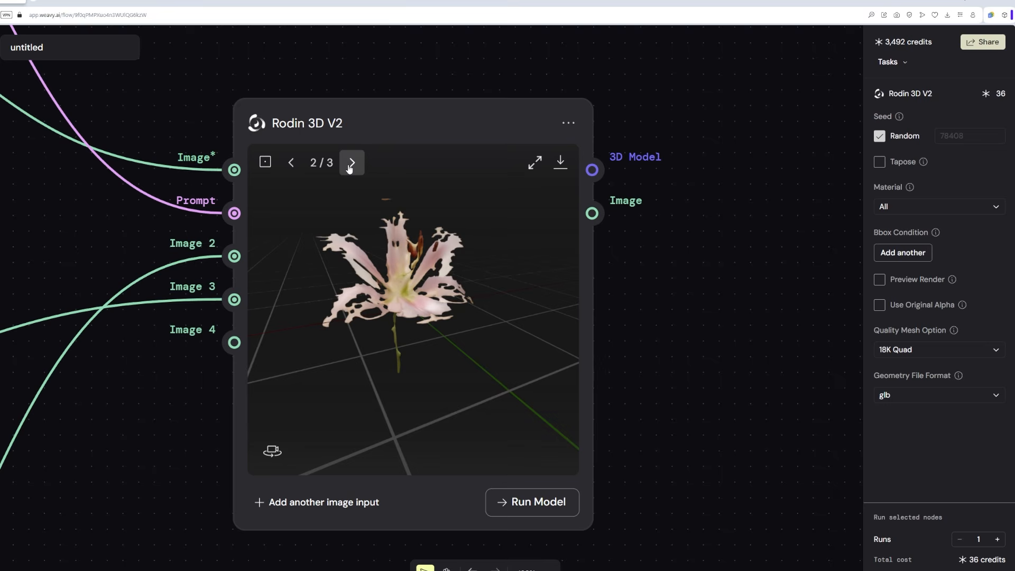
{"action": "left_click_drag", "start_coordinate": [396, 275], "coordinate": [377, 275]}
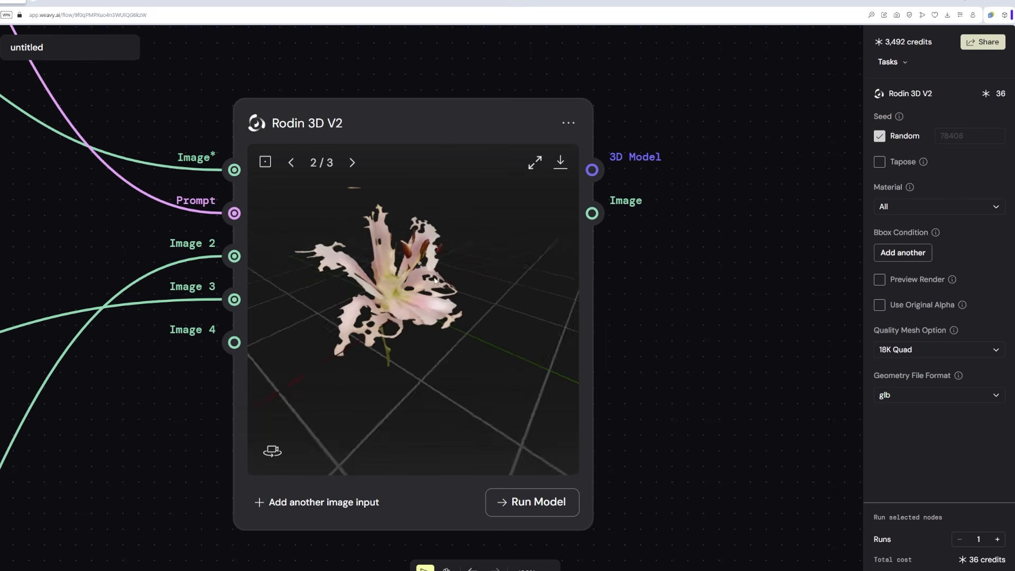
{"action": "left_click", "coordinate": [353, 163]}
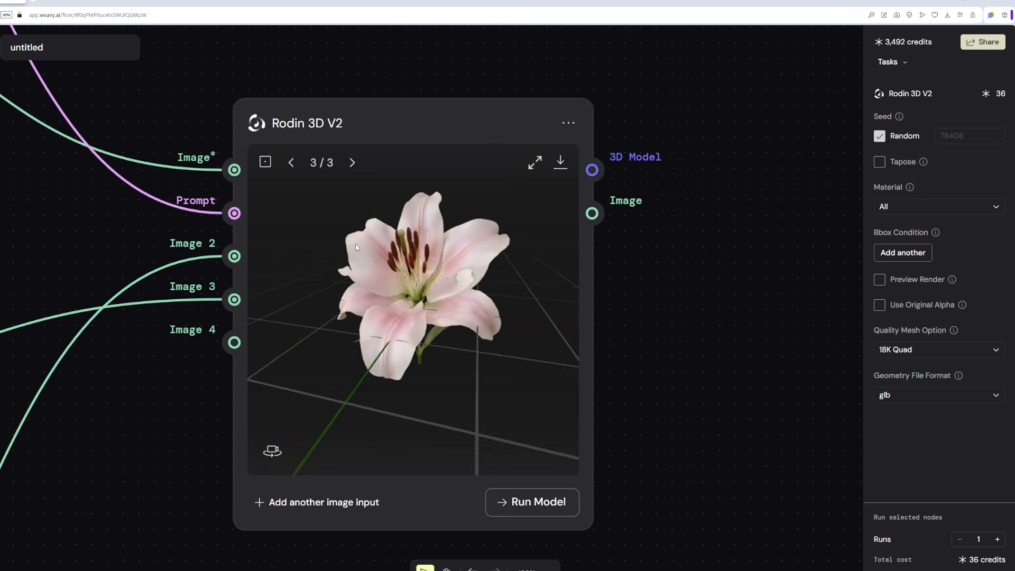
Examine the third lily result up close from the front and side, checking its petals and stamens
{"action": "scroll", "coordinate": [392, 249], "scroll_direction": "up", "scroll_amount": 5}
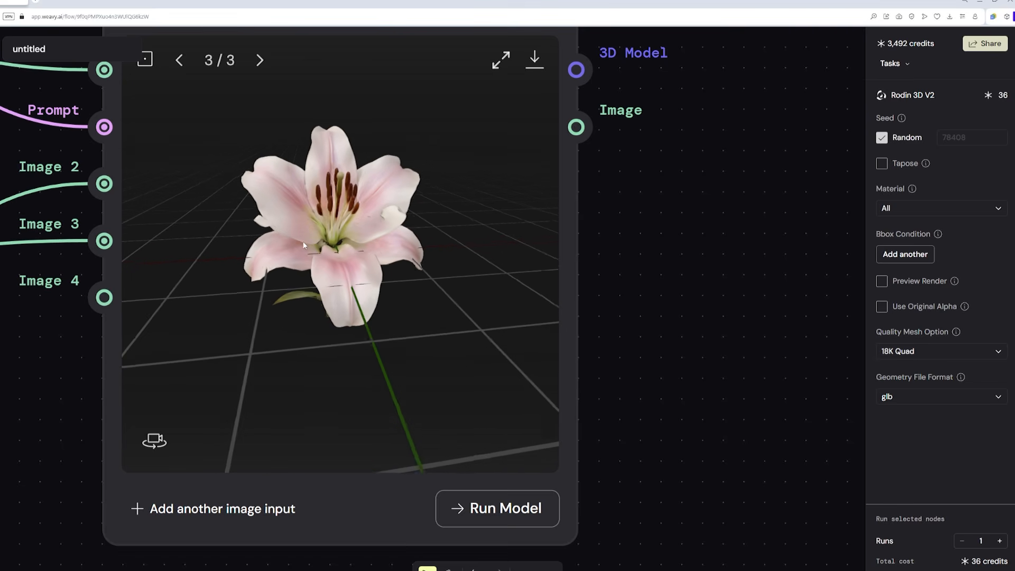
{"action": "left_click_drag", "start_coordinate": [303, 241], "coordinate": [371, 223]}
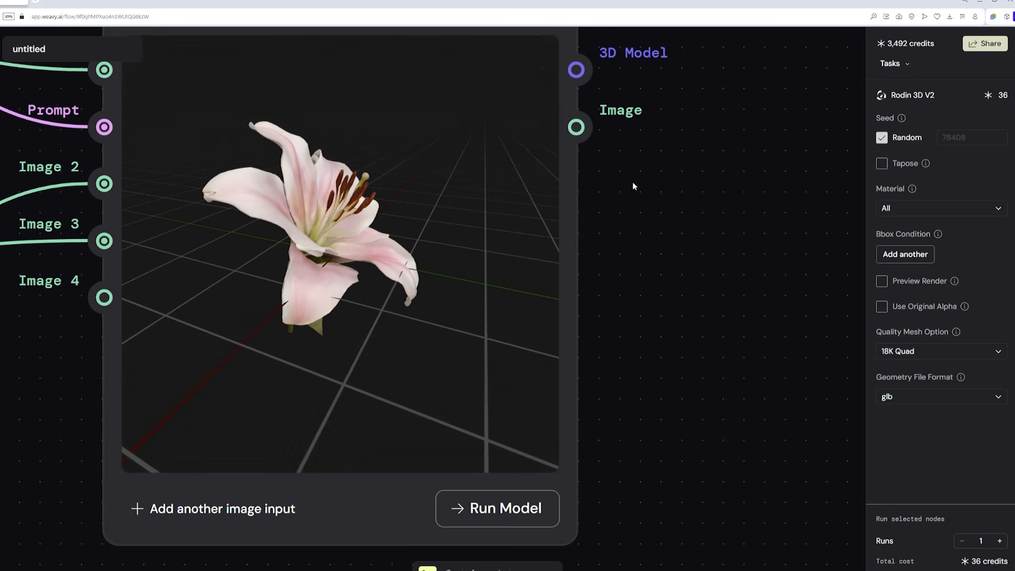
{"action": "middle_click_drag", "start_coordinate": [324, 209], "coordinate": [367, 209]}
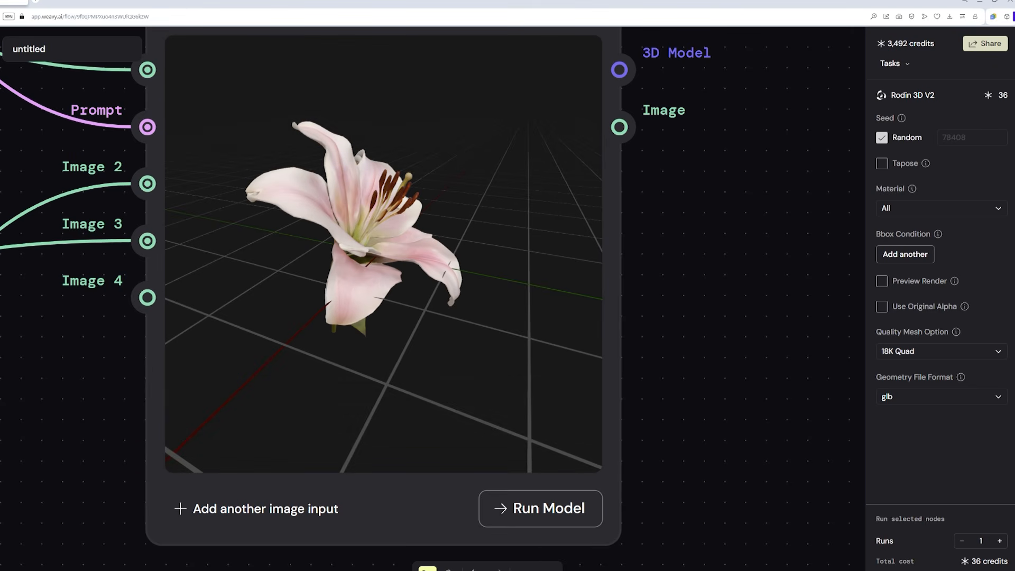
{"action": "left_click", "coordinate": [963, 529]}
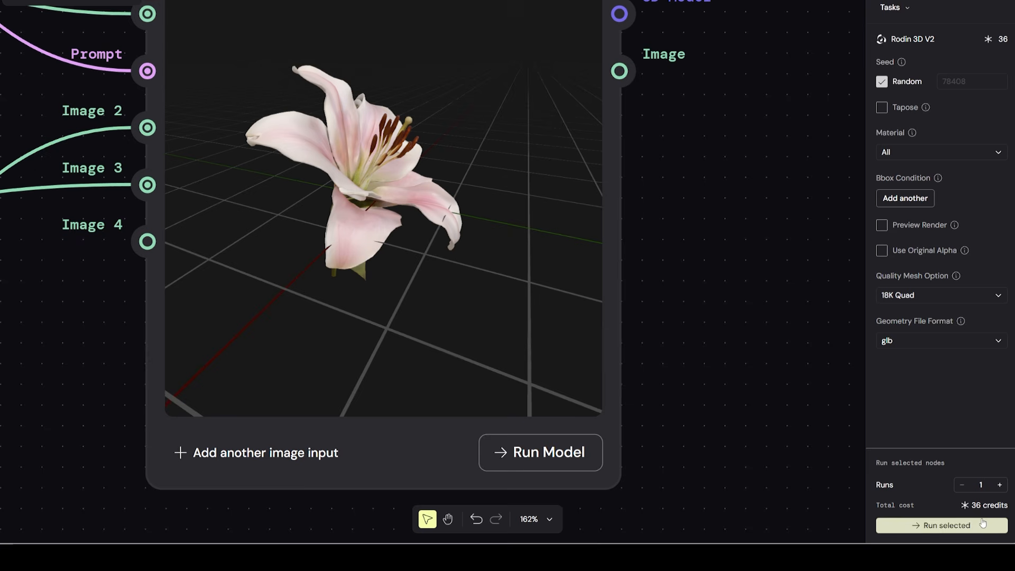
{"action": "left_click_drag", "start_coordinate": [370, 235], "coordinate": [333, 212]}
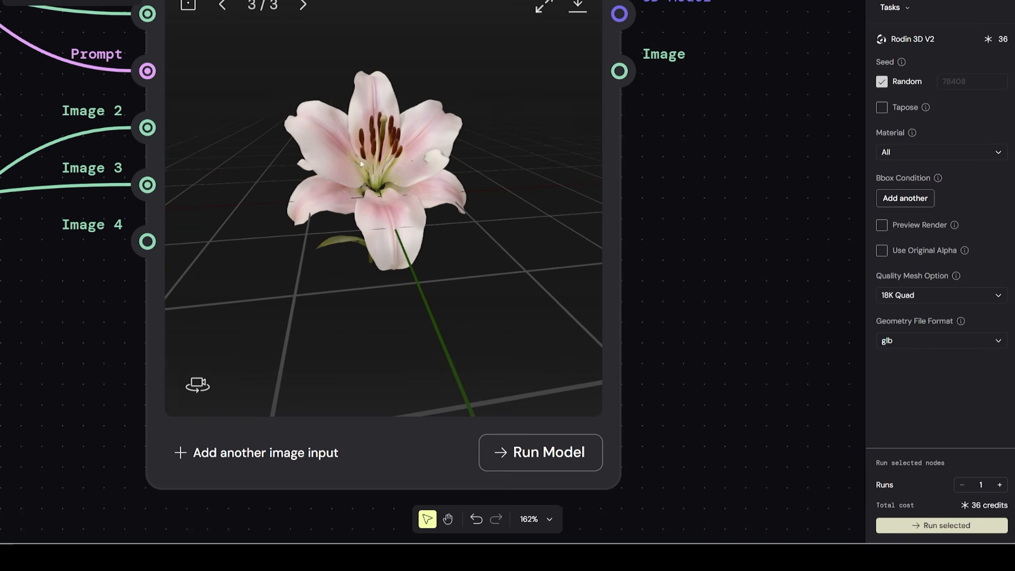
{"action": "left_click_drag", "start_coordinate": [362, 164], "coordinate": [444, 175]}
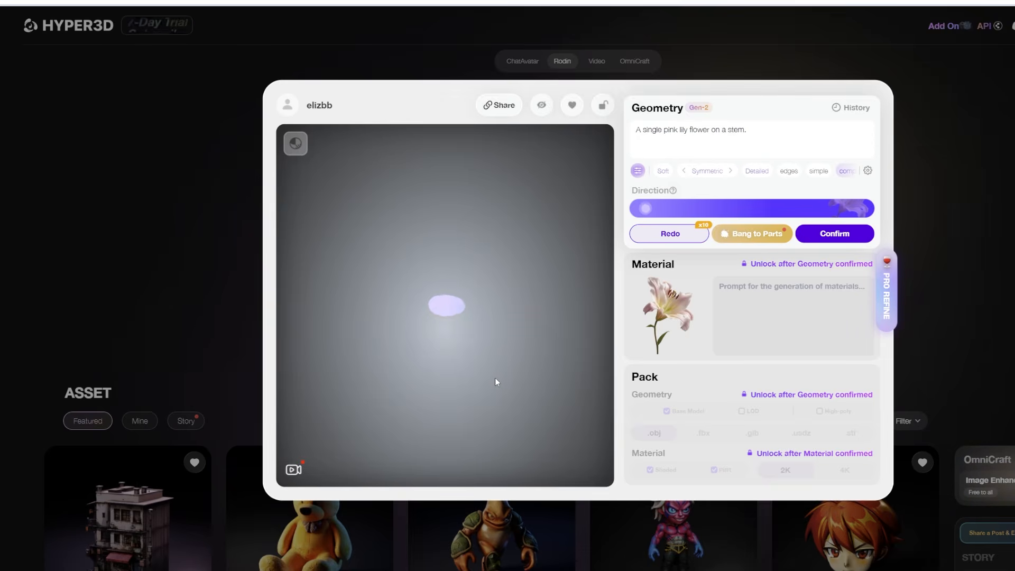
Switch to Hyper3D, inspect the lily geometry previews from several angles, and review the membership plans
{"action": "left_click_drag", "start_coordinate": [468, 338], "coordinate": [620, 300]}
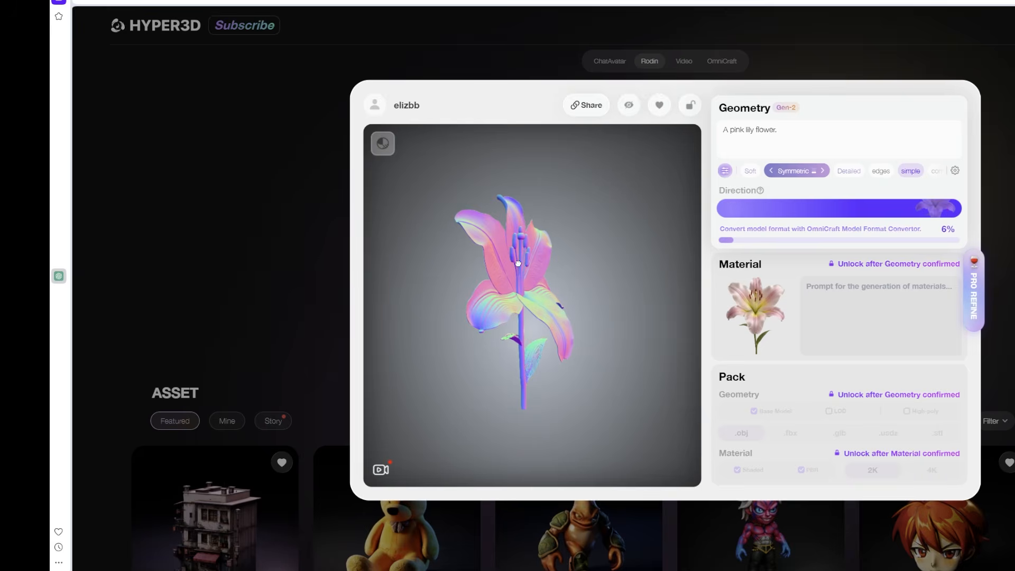
{"action": "left_click_drag", "start_coordinate": [383, 264], "coordinate": [490, 304]}
{"action": "left_click_drag", "start_coordinate": [507, 302], "coordinate": [478, 260]}
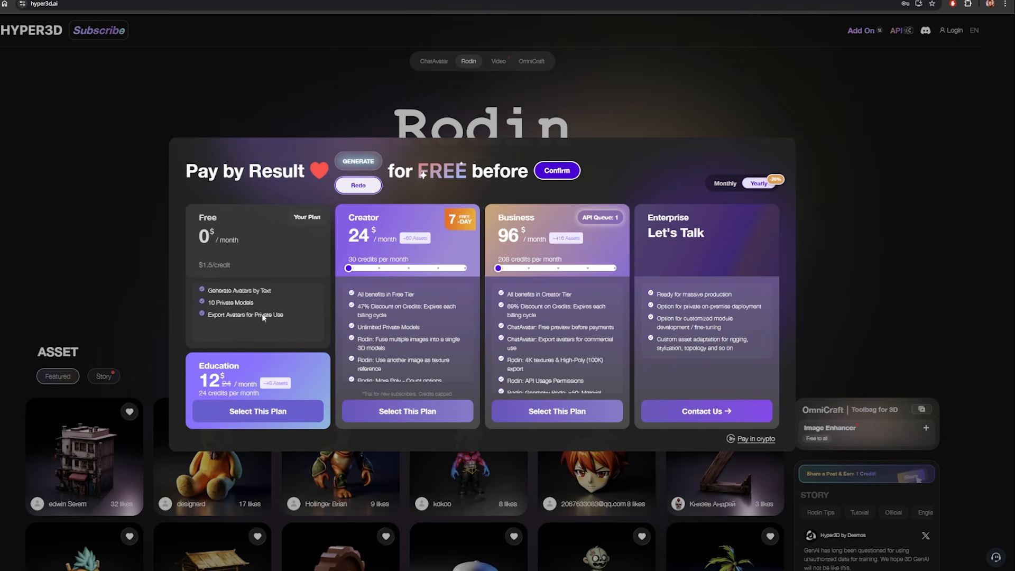
{"action": "mouse_move", "coordinate": [235, 378]}
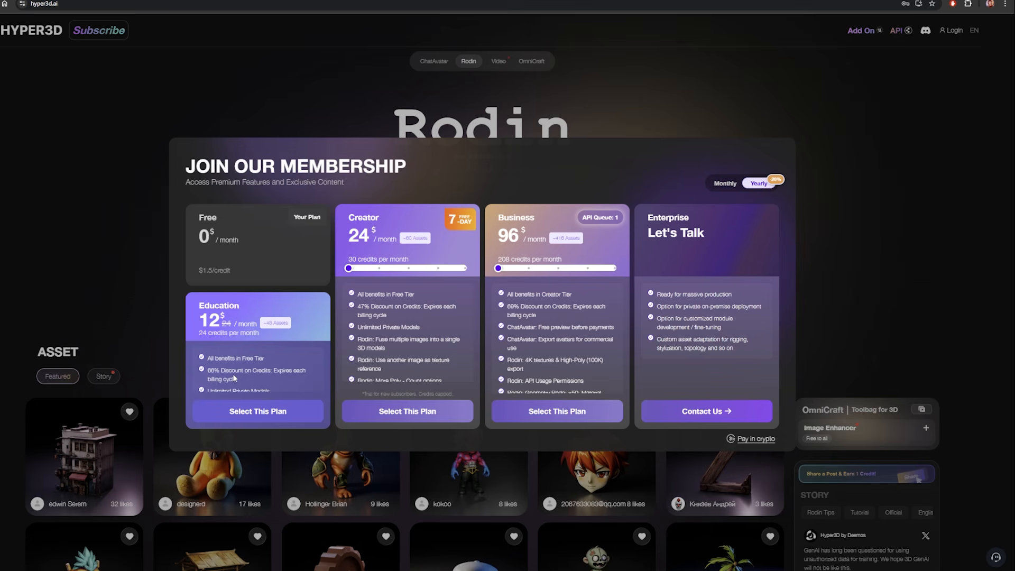
Compare the monthly and yearly prices of the Hyper3D membership plans
{"action": "left_click", "coordinate": [756, 182]}
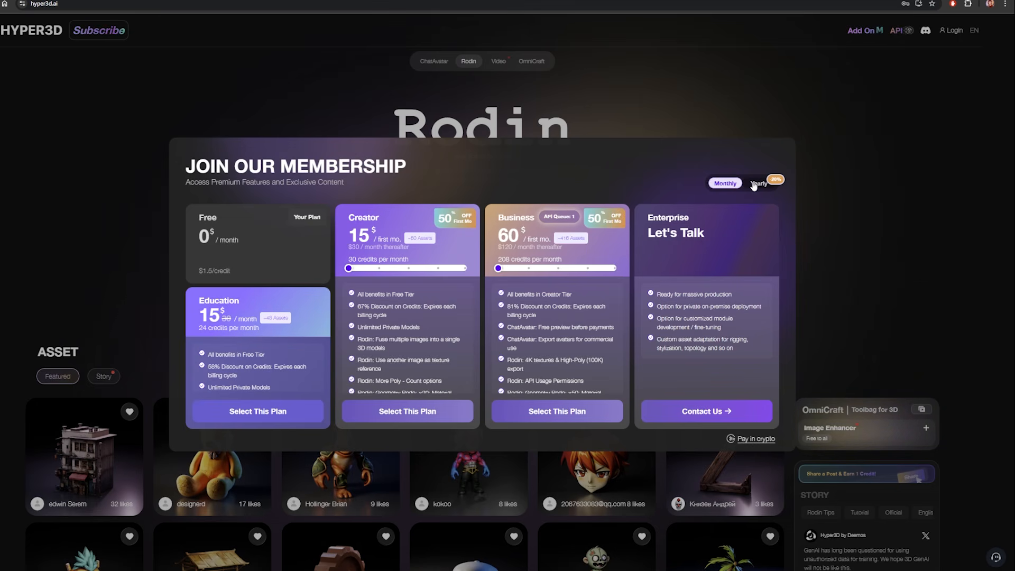
{"action": "left_click", "coordinate": [753, 183]}
{"action": "left_click", "coordinate": [734, 183]}
{"action": "left_click", "coordinate": [757, 184]}
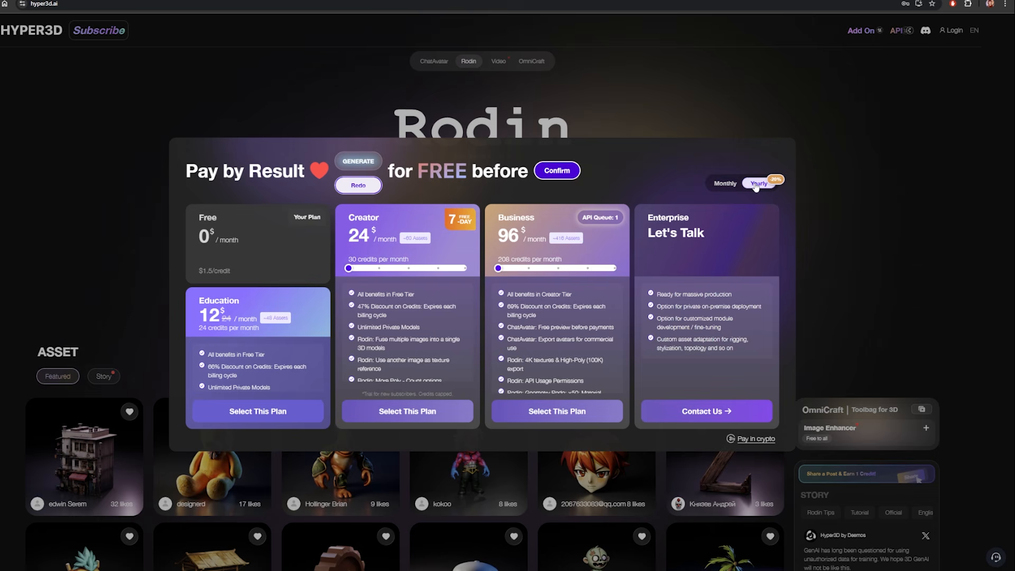
{"action": "left_click", "coordinate": [725, 183]}
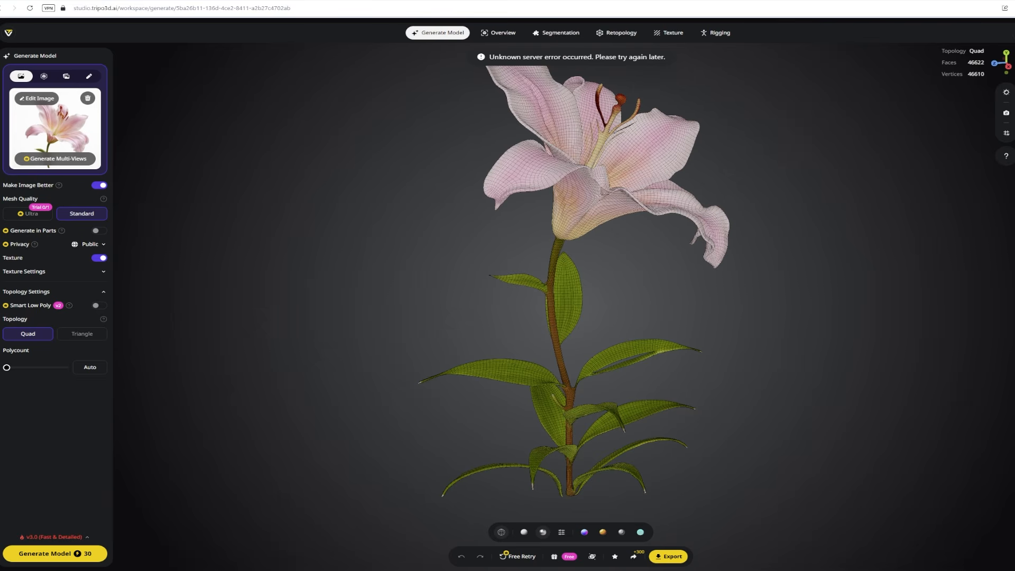
Switch to Tripo Studio and examine the lily's quad mesh up close, checking the petals, stamens and flower centre
{"action": "left_click_drag", "start_coordinate": [576, 247], "coordinate": [518, 188]}
{"action": "scroll", "coordinate": [642, 132], "scroll_direction": "up", "scroll_amount": 5}
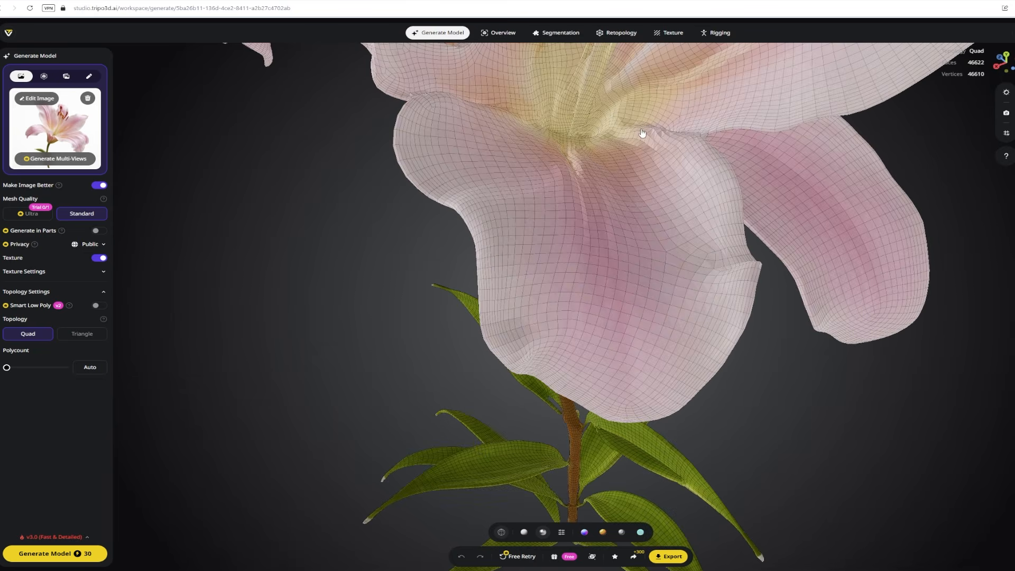
{"action": "left_click_drag", "start_coordinate": [656, 97], "coordinate": [646, 151]}
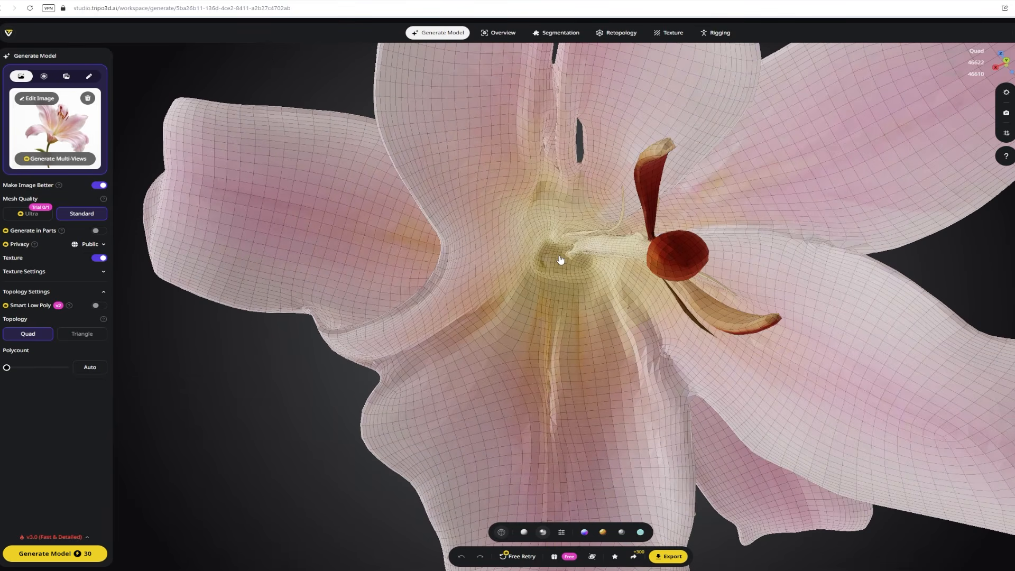
{"action": "scroll", "coordinate": [560, 260], "scroll_direction": "down", "scroll_amount": 5}
{"action": "left_click_drag", "start_coordinate": [561, 260], "coordinate": [623, 186]}
{"action": "scroll", "coordinate": [623, 186], "scroll_direction": "up", "scroll_amount": 5}
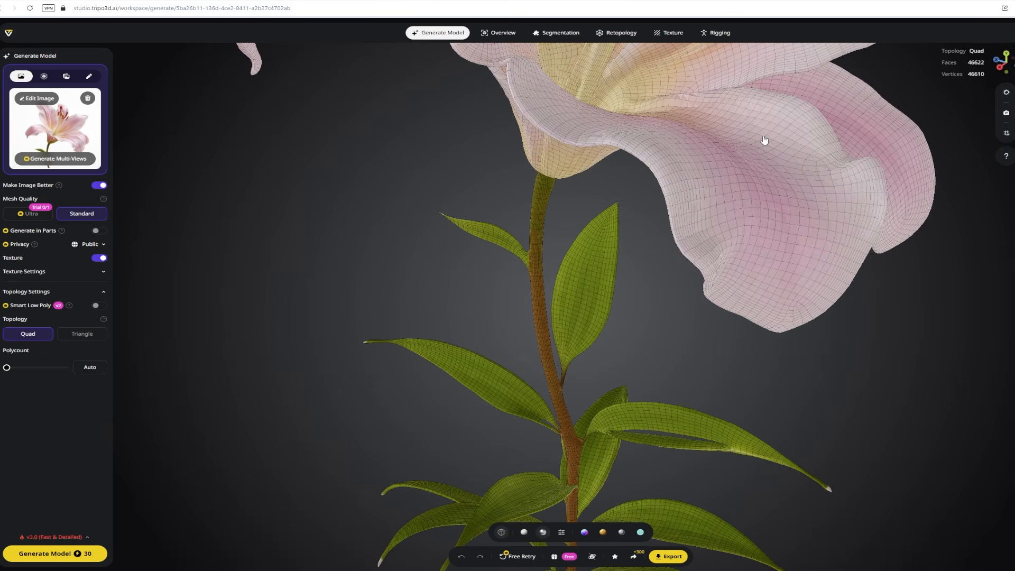
Inspect the whole lily from the side and front, checking its outer petals, stem and leaves
{"action": "scroll", "coordinate": [709, 180], "scroll_direction": "up", "scroll_amount": 3}
{"action": "scroll", "coordinate": [709, 180], "scroll_direction": "down", "scroll_amount": 5}
{"action": "left_click_drag", "start_coordinate": [757, 109], "coordinate": [756, 158]}
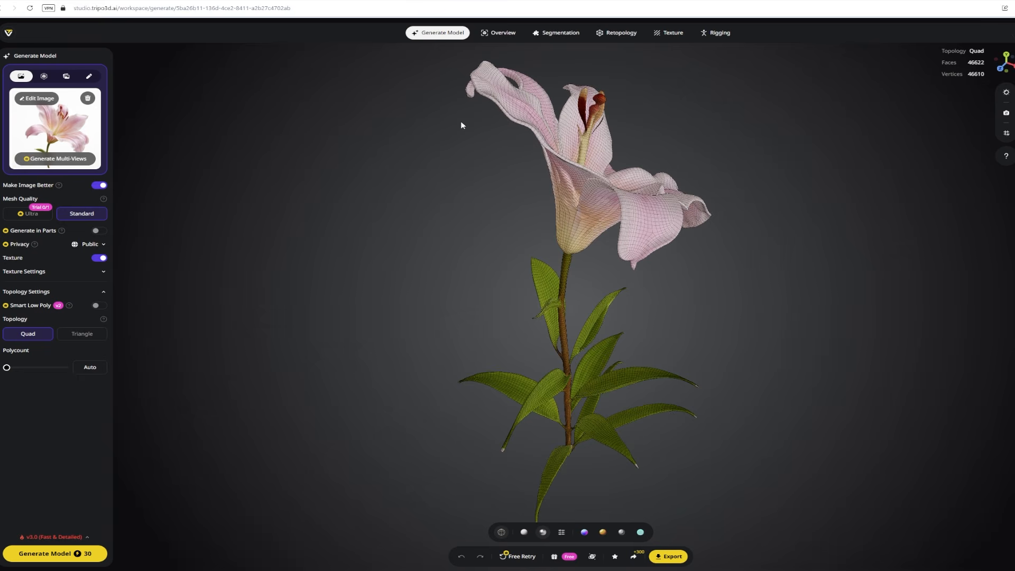
{"action": "left_click_drag", "start_coordinate": [556, 163], "coordinate": [442, 163]}
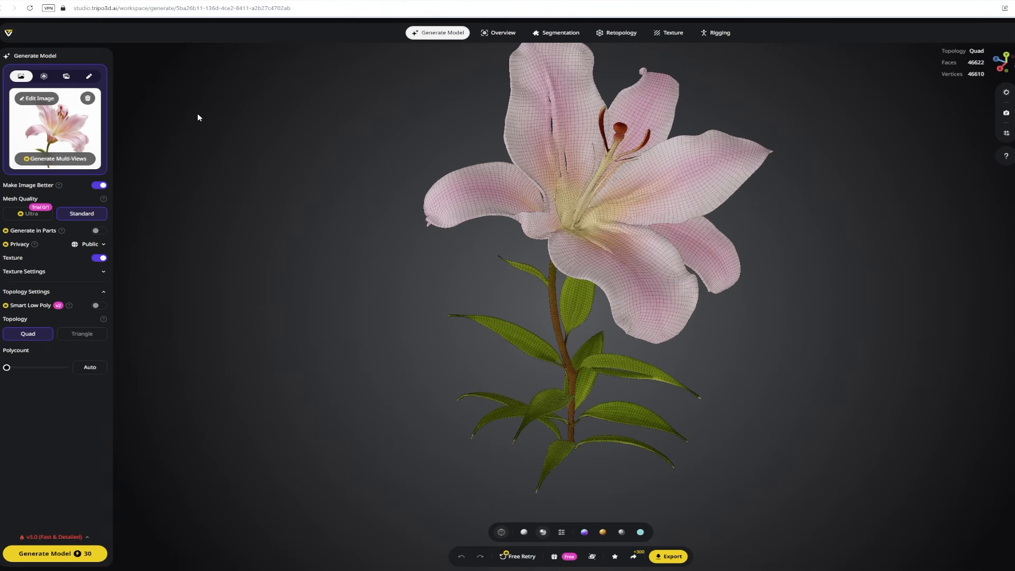
{"action": "mouse_move", "coordinate": [40, 159]}
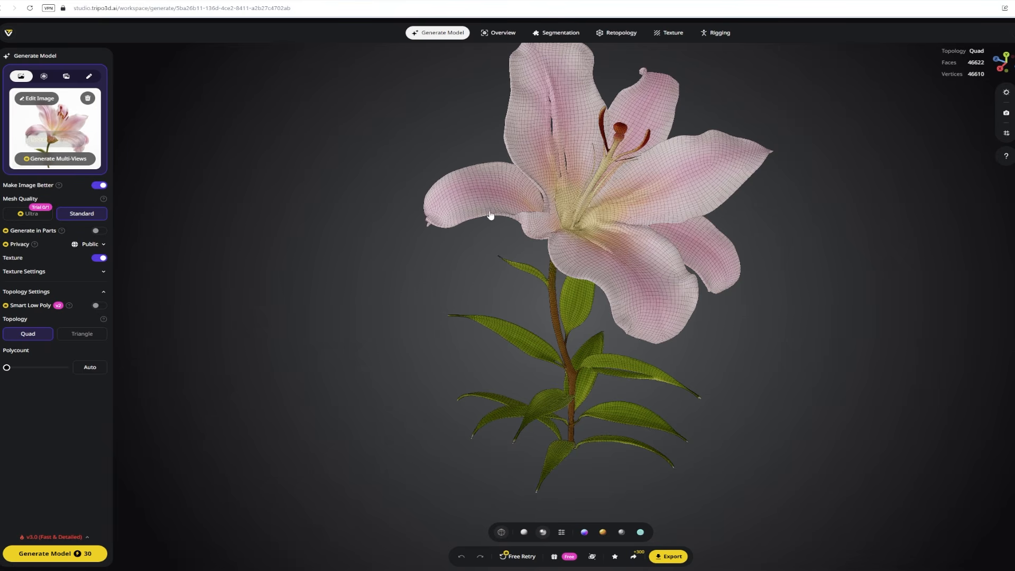
{"action": "left_click_drag", "start_coordinate": [585, 211], "coordinate": [650, 205]}
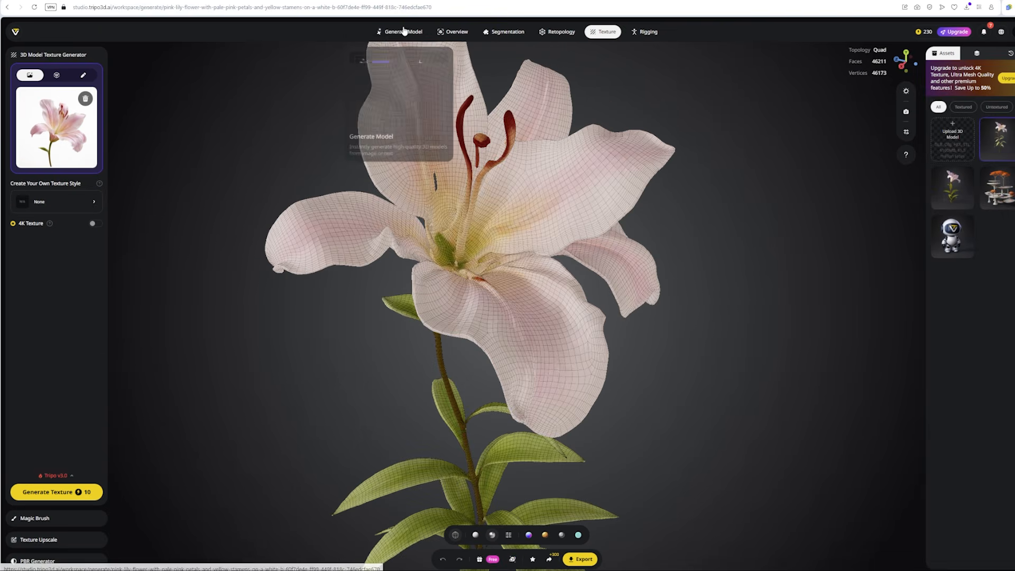
Review Tripo's model generation, overview, segmentation, retopology, texture and rigging tools for the pink lily model
{"action": "left_click", "coordinate": [400, 32]}
{"action": "left_click", "coordinate": [453, 31]}
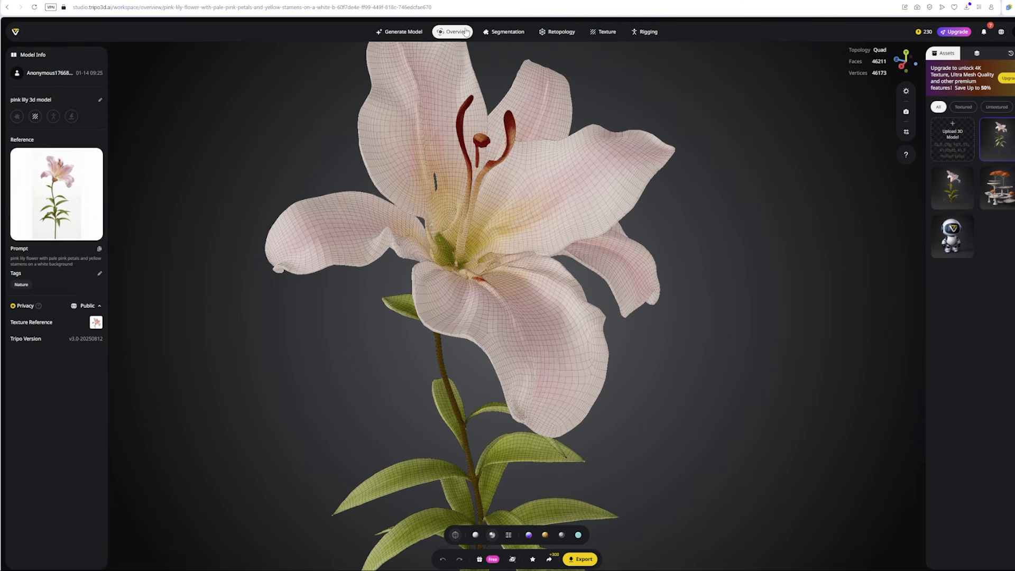
{"action": "left_click", "coordinate": [504, 31]}
{"action": "left_click", "coordinate": [558, 32]}
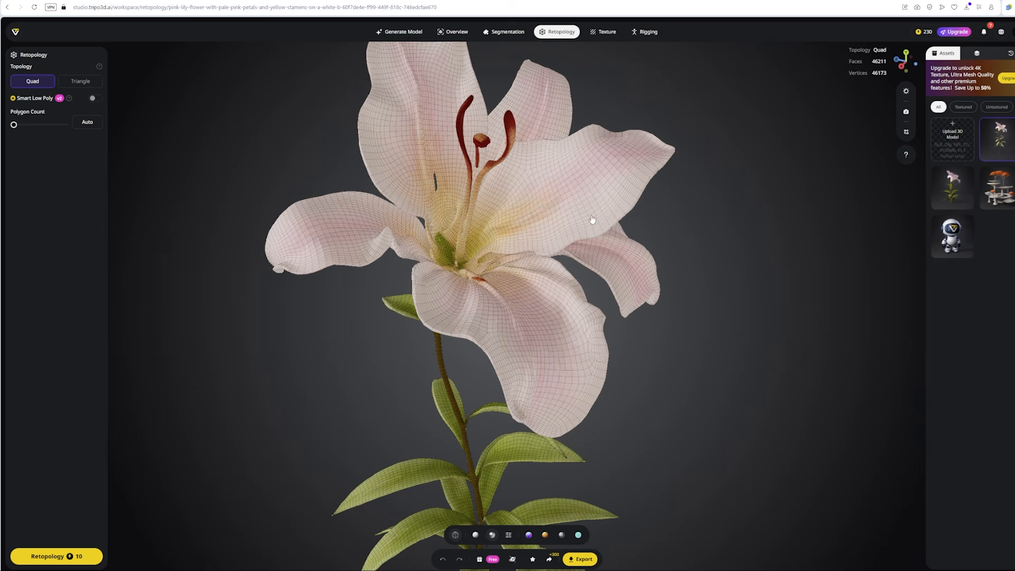
{"action": "left_click", "coordinate": [603, 32]}
{"action": "left_click", "coordinate": [645, 32]}
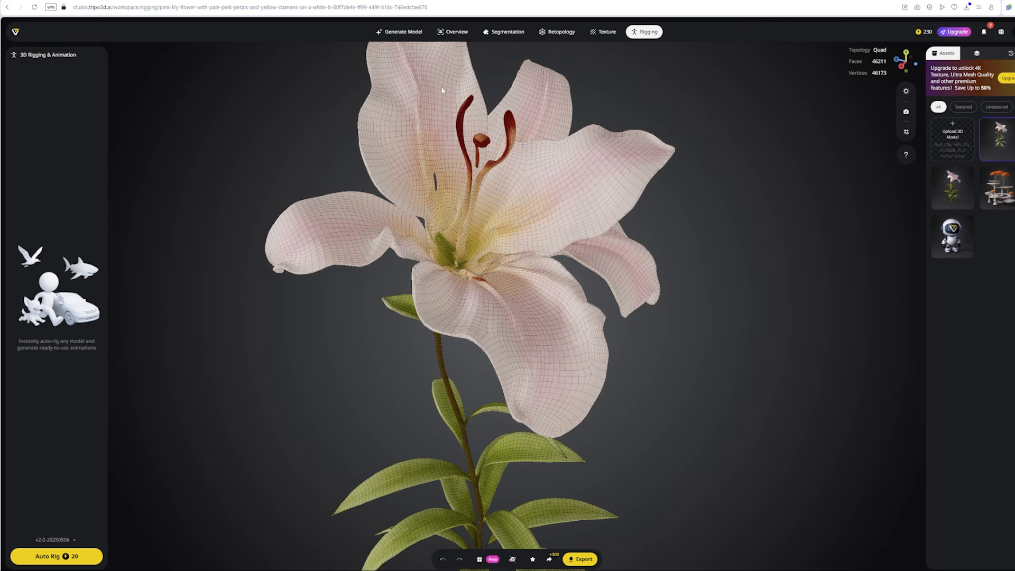
Check the lily's petal mesh up close and review the file format choices in its export settings
{"action": "scroll", "coordinate": [603, 376], "scroll_direction": "down", "scroll_amount": 3}
{"action": "scroll", "coordinate": [603, 376], "scroll_direction": "up", "scroll_amount": 5}
{"action": "left_click", "coordinate": [584, 561]}
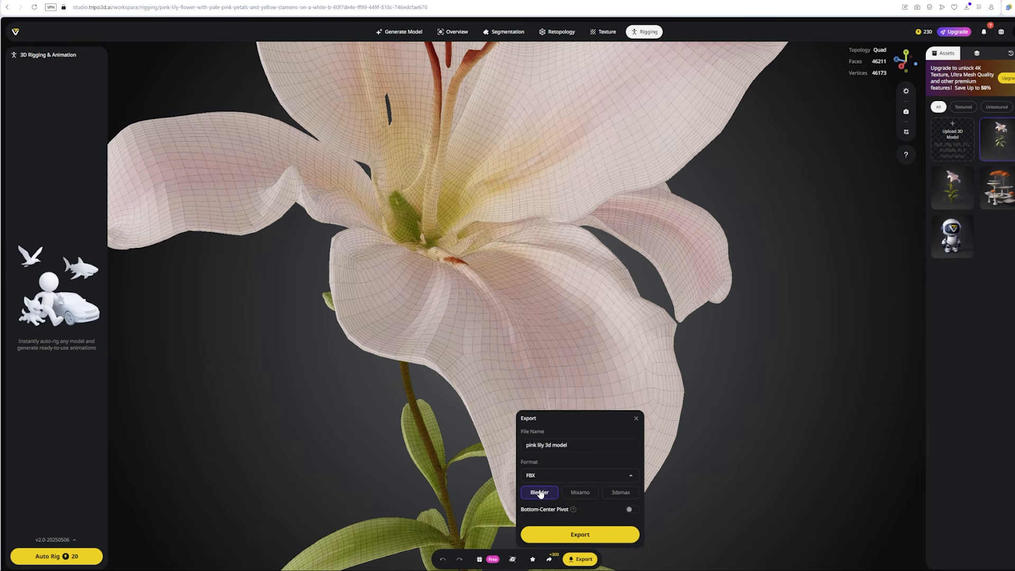
{"action": "left_click", "coordinate": [586, 479]}
{"action": "left_click", "coordinate": [593, 499]}
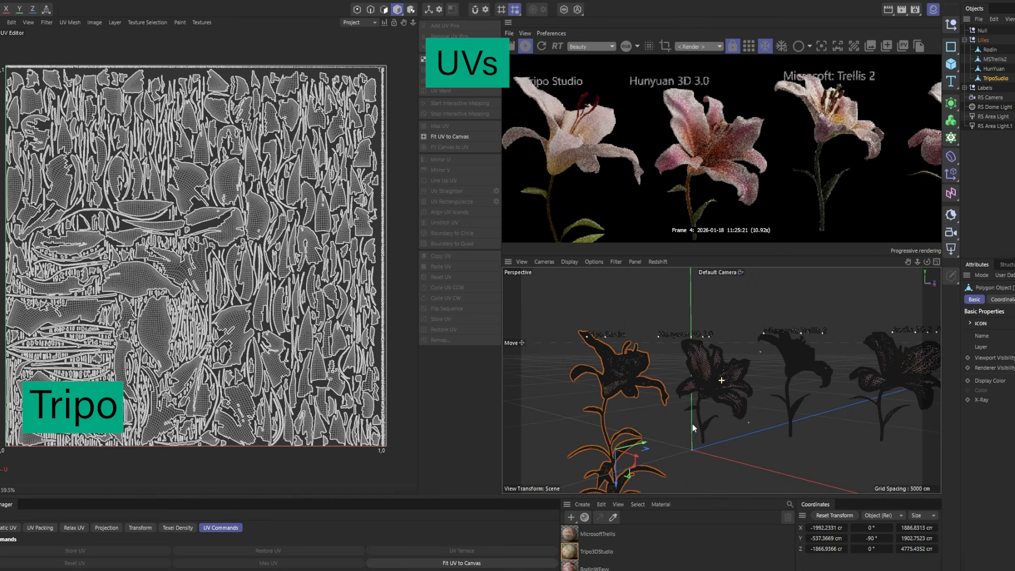
Switch to Cinema 4D, inspect the MicrosoftTrellis material's diffuse texture node, and examine the Tripo Studio lily's mesh
{"action": "double_click", "coordinate": [570, 534]}
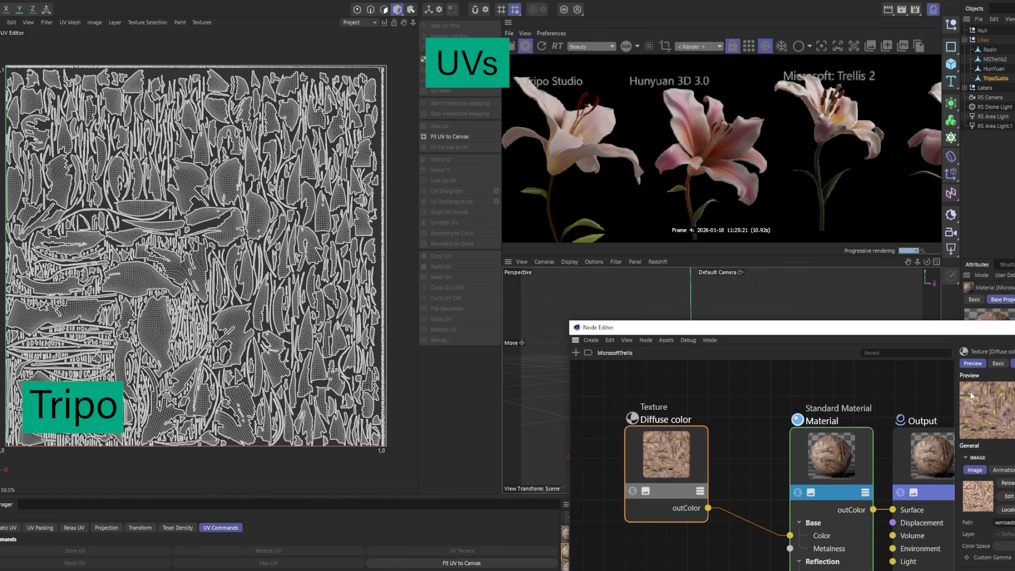
{"action": "left_click", "coordinate": [870, 523]}
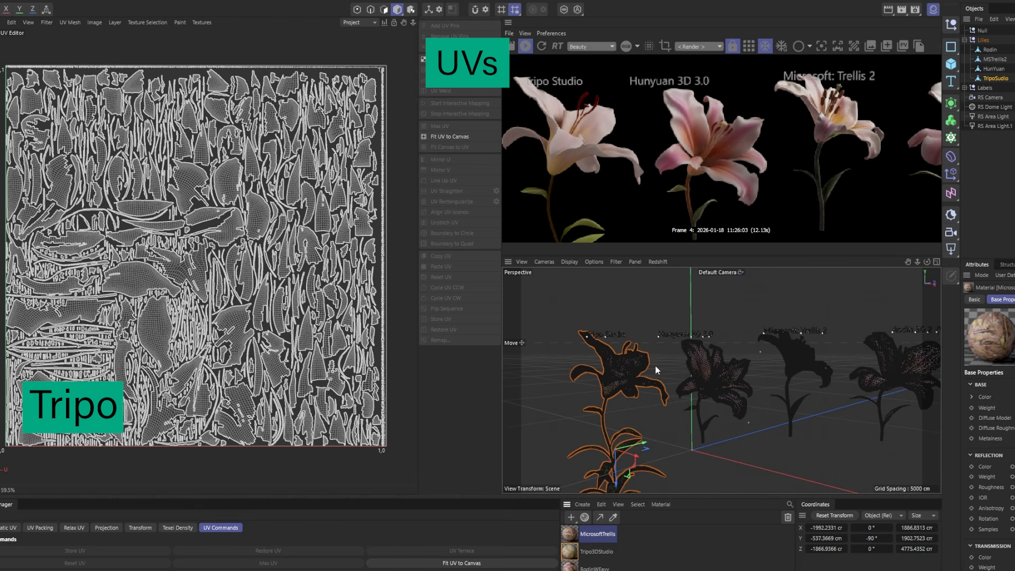
{"action": "scroll", "coordinate": [605, 370], "scroll_direction": "up", "scroll_amount": 5}
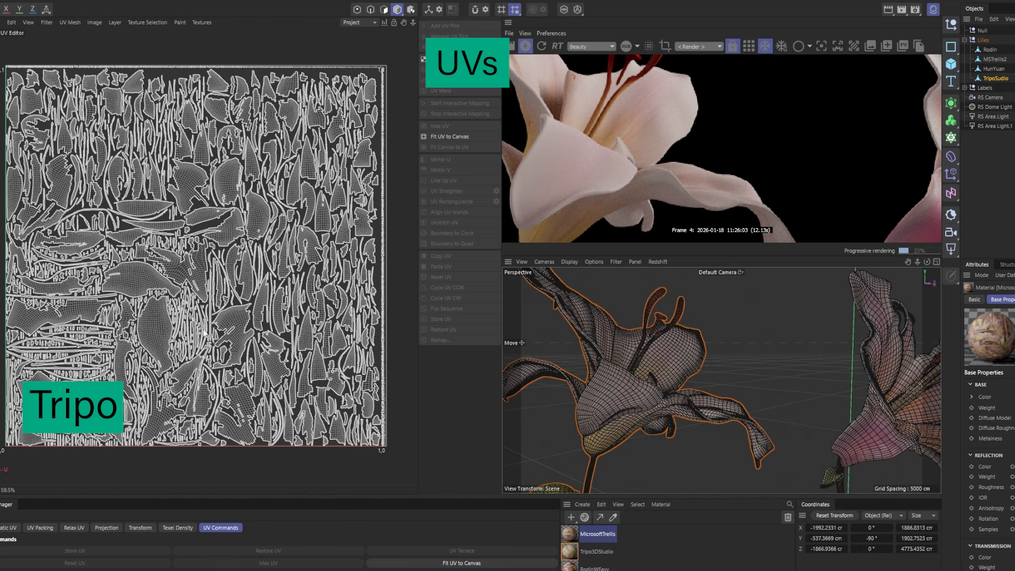
{"action": "left_click_drag", "start_coordinate": [646, 410], "coordinate": [713, 386], "text": "alt"}
Select the HunYuan lily and the MSTrellis2 lily in turn to compare their UV layouts and meshes
{"action": "left_click", "coordinate": [792, 382]}
{"action": "scroll", "coordinate": [713, 386], "scroll_direction": "down", "scroll_amount": 5}
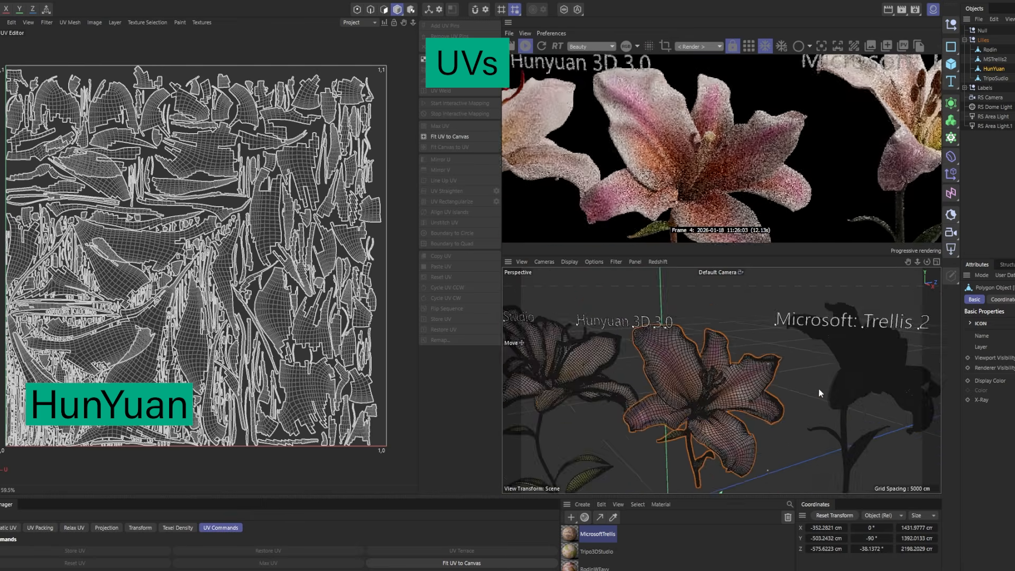
{"action": "left_click_drag", "start_coordinate": [819, 389], "coordinate": [777, 355], "text": "alt"}
{"action": "left_click", "coordinate": [777, 355]}
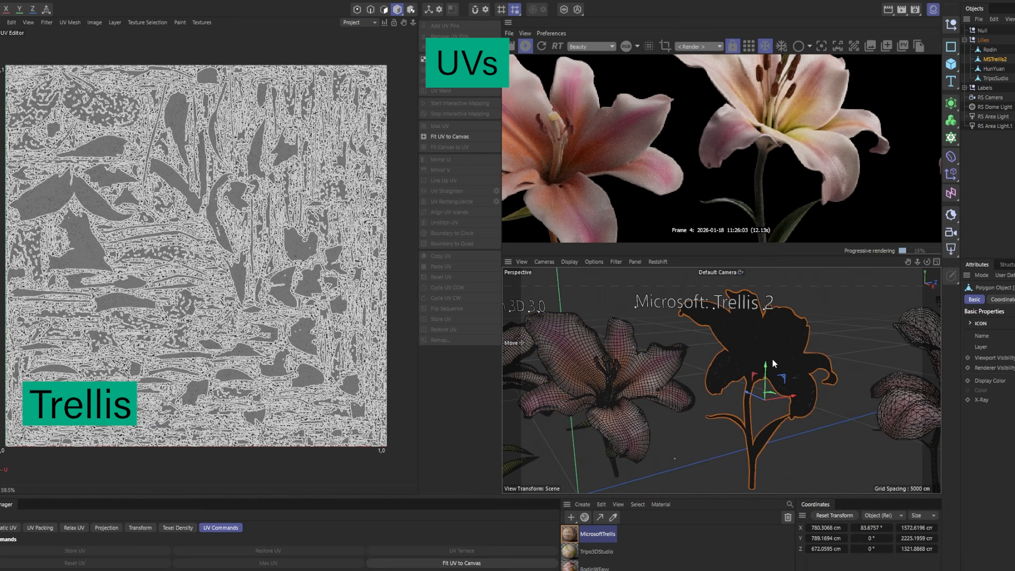
{"action": "scroll", "coordinate": [772, 360], "scroll_direction": "up", "scroll_amount": 5}
{"action": "left_click_drag", "start_coordinate": [748, 388], "coordinate": [738, 368], "text": "alt"}
{"action": "left_click_drag", "start_coordinate": [764, 328], "coordinate": [783, 374], "text": "alt"}
{"action": "scroll", "coordinate": [807, 364], "scroll_direction": "down", "scroll_amount": 6}
{"action": "middle_click_drag", "start_coordinate": [807, 365], "coordinate": [704, 391], "text": "alt"}
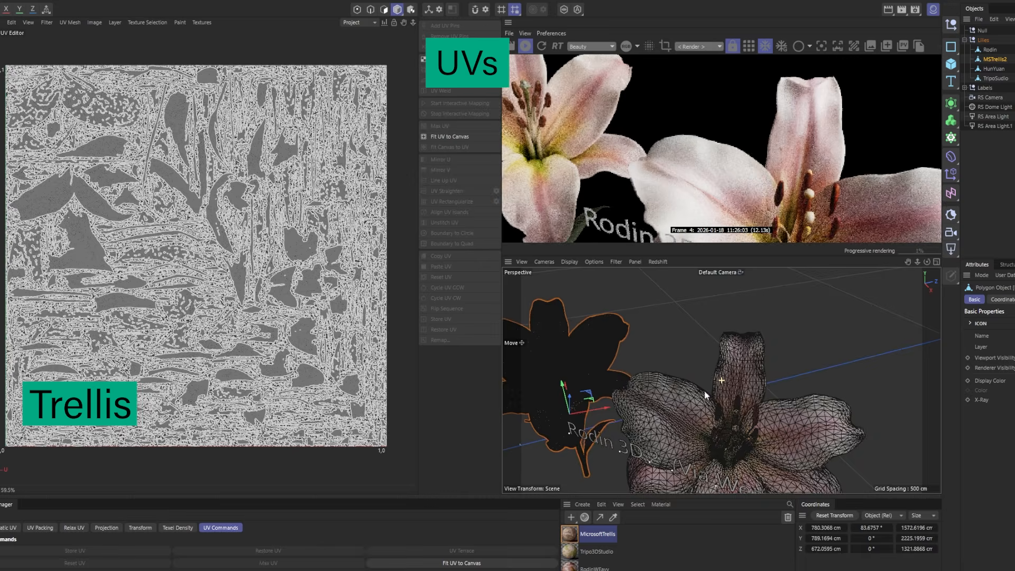
Select the Rodin lily to view its UV layout and examine the flower's mesh up close
{"action": "left_click", "coordinate": [731, 436]}
{"action": "left_click_drag", "start_coordinate": [722, 380], "coordinate": [757, 320], "text": "alt"}
{"action": "scroll", "coordinate": [759, 338], "scroll_direction": "up", "scroll_amount": 5}
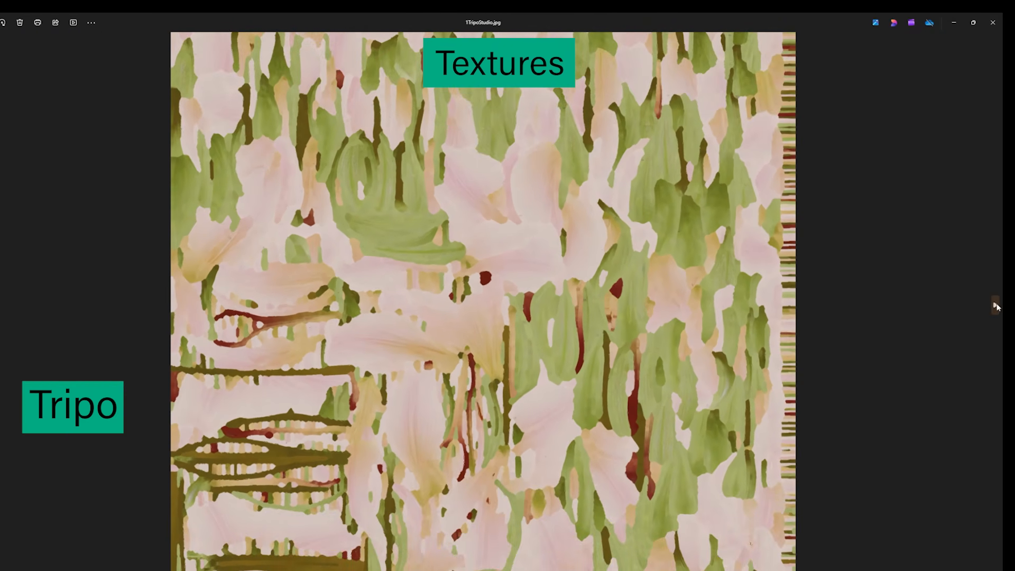
Switch to the image viewer and browse from the Tripo texture to the Hunyuan and Trellis textures, checking them up close
{"action": "left_click", "coordinate": [997, 305]}
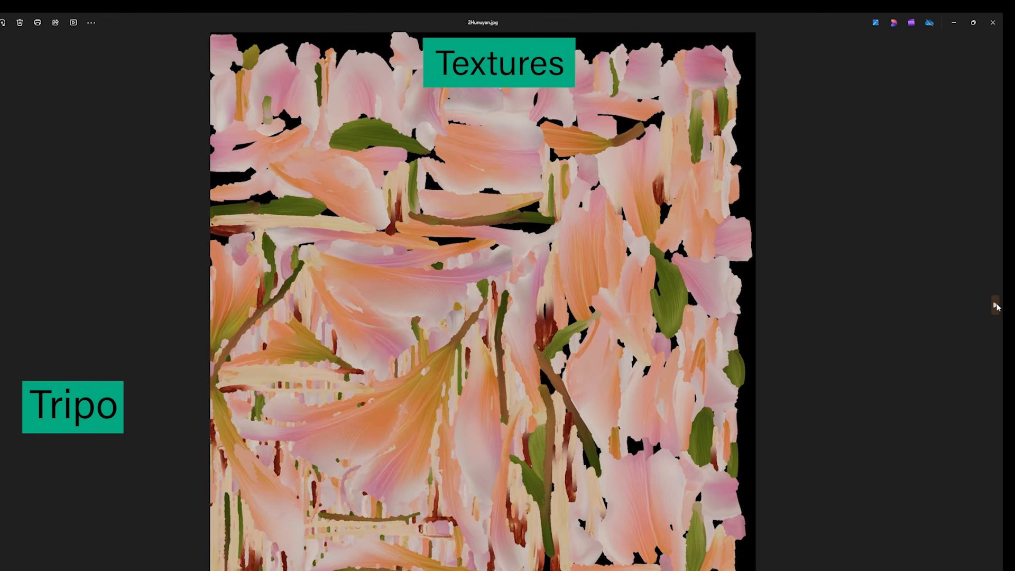
{"action": "scroll", "coordinate": [440, 306], "scroll_direction": "up", "scroll_amount": 3}
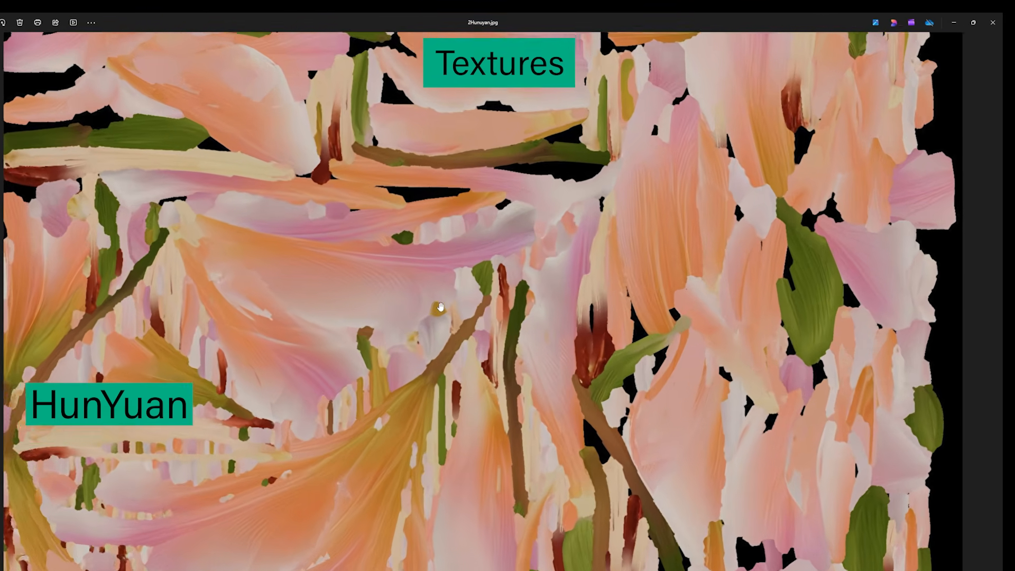
{"action": "scroll", "coordinate": [439, 307], "scroll_direction": "down", "scroll_amount": 3}
{"action": "left_click", "coordinate": [996, 305]}
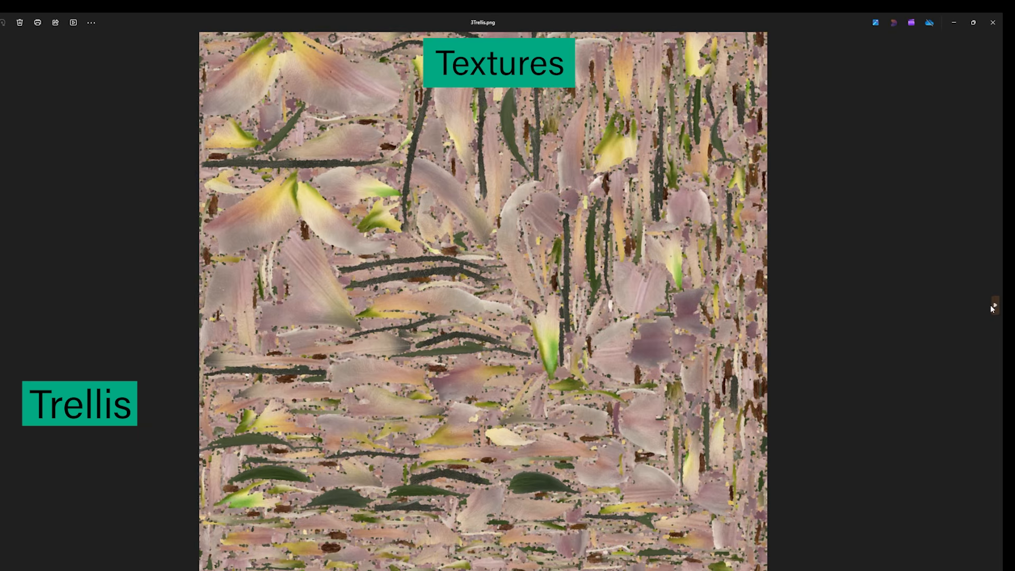
{"action": "scroll", "coordinate": [538, 346], "scroll_direction": "up", "scroll_amount": 5}
{"action": "scroll", "coordinate": [538, 346], "scroll_direction": "down", "scroll_amount": 5}
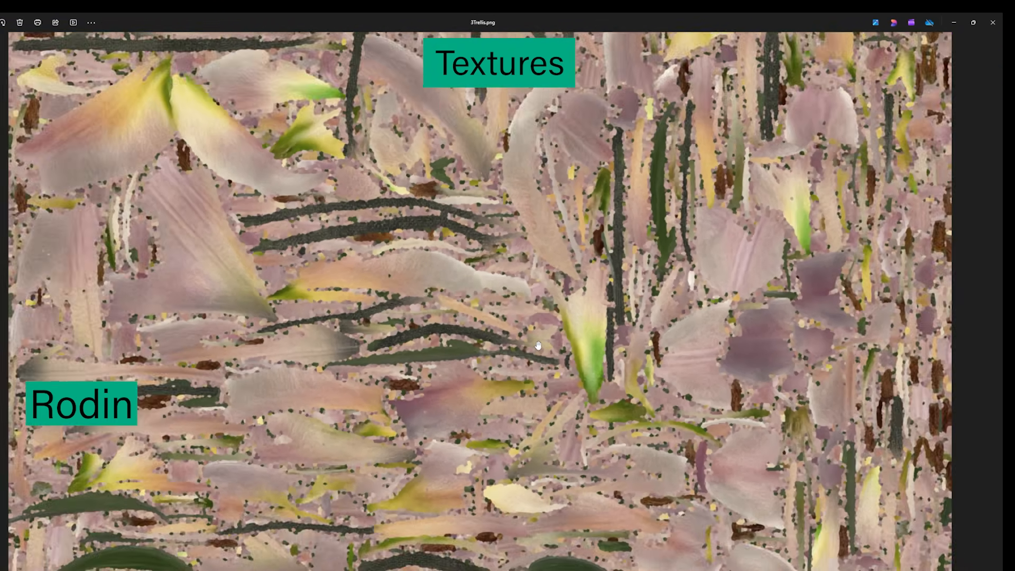
Open the Rodin texture 4Rodin.png, examine its petal areas up close, and close the image viewer
{"action": "left_click", "coordinate": [995, 305]}
{"action": "scroll", "coordinate": [557, 250], "scroll_direction": "up", "scroll_amount": 5}
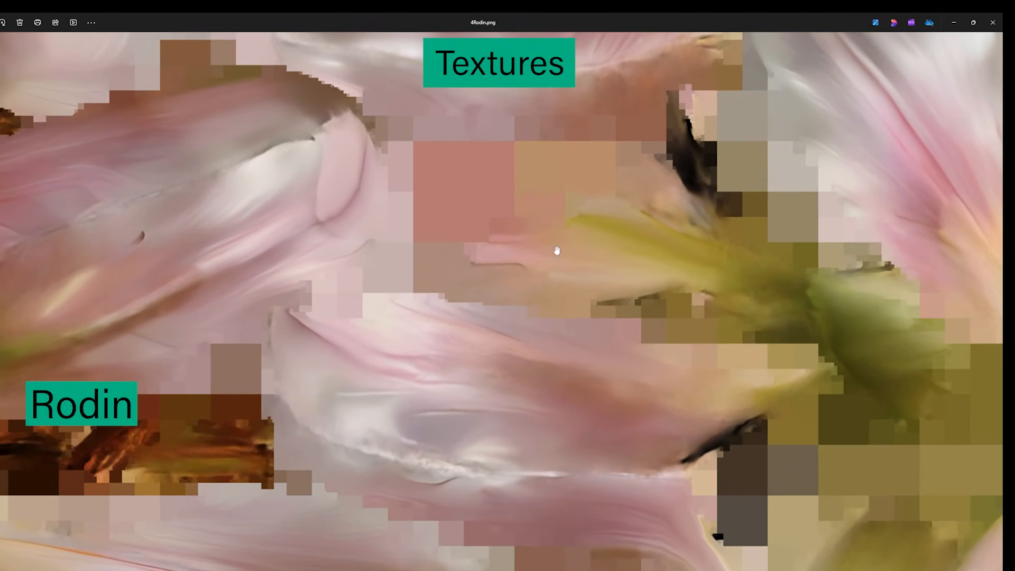
{"action": "left_click_drag", "start_coordinate": [557, 251], "coordinate": [444, 349]}
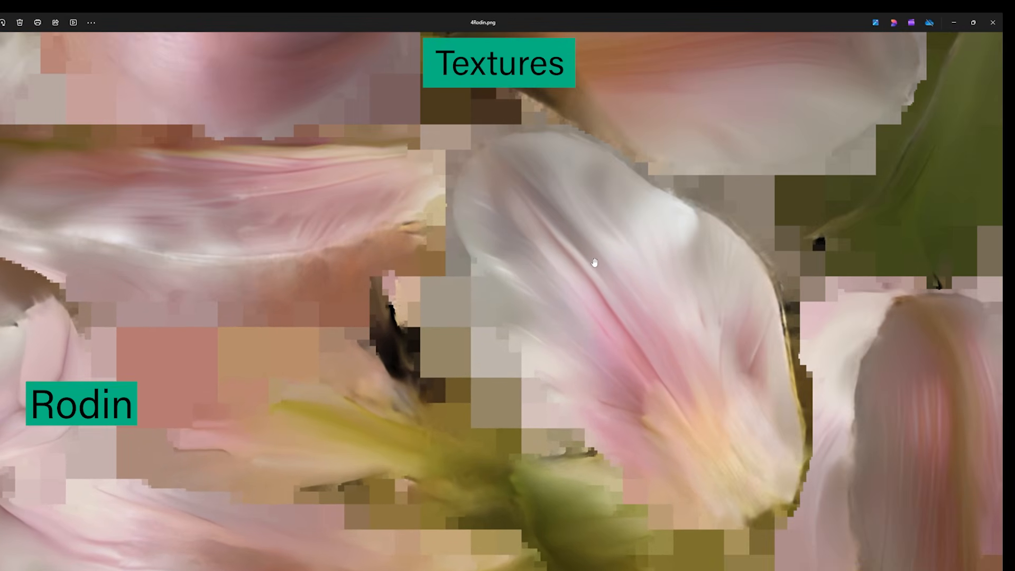
{"action": "left_click_drag", "start_coordinate": [650, 356], "coordinate": [591, 459]}
{"action": "left_click_drag", "start_coordinate": [430, 166], "coordinate": [680, 171]}
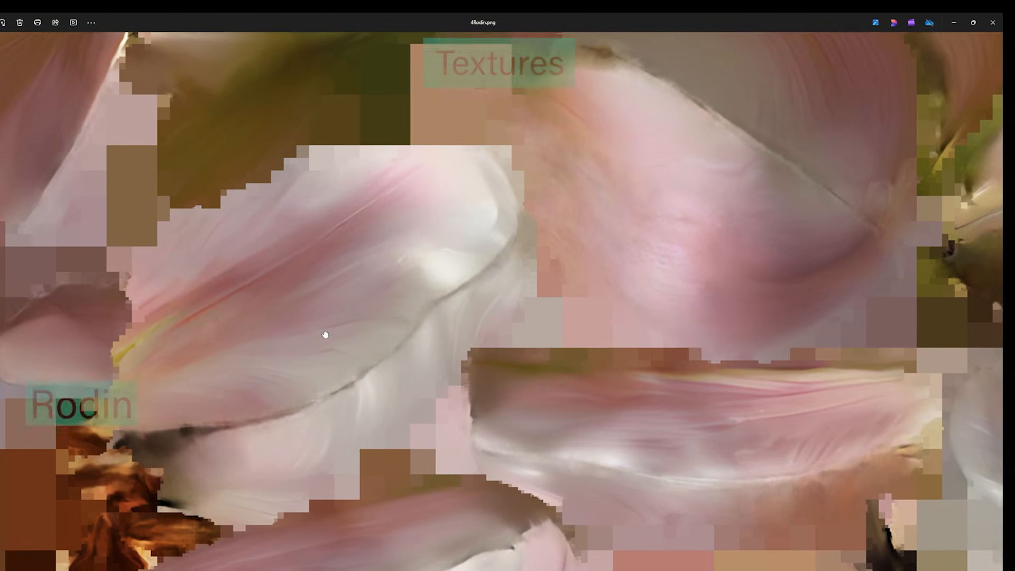
{"action": "scroll", "coordinate": [572, 332], "scroll_direction": "down", "scroll_amount": 3}
{"action": "scroll", "coordinate": [572, 332], "scroll_direction": "down", "scroll_amount": 1}
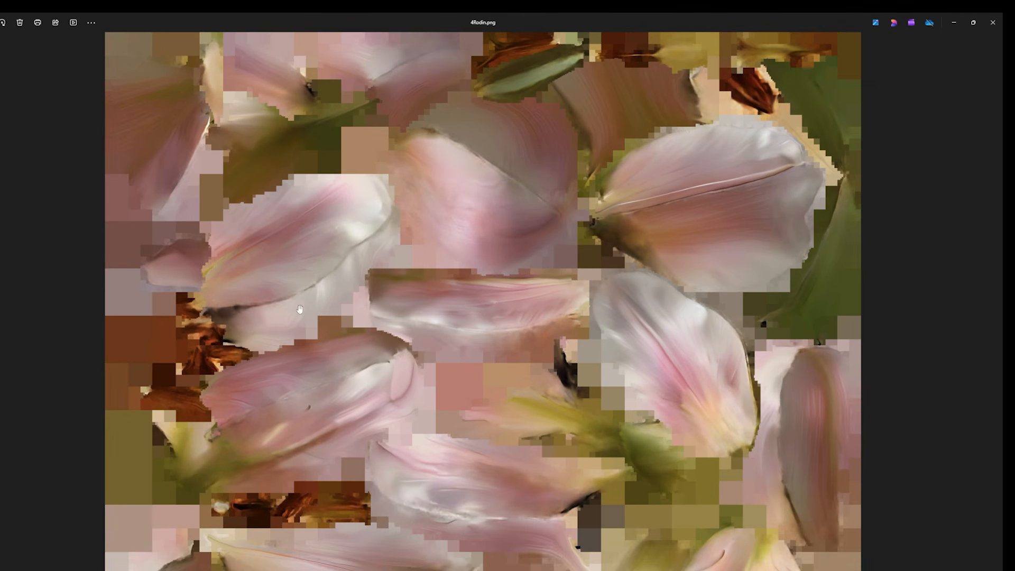
{"action": "left_click", "coordinate": [994, 22]}
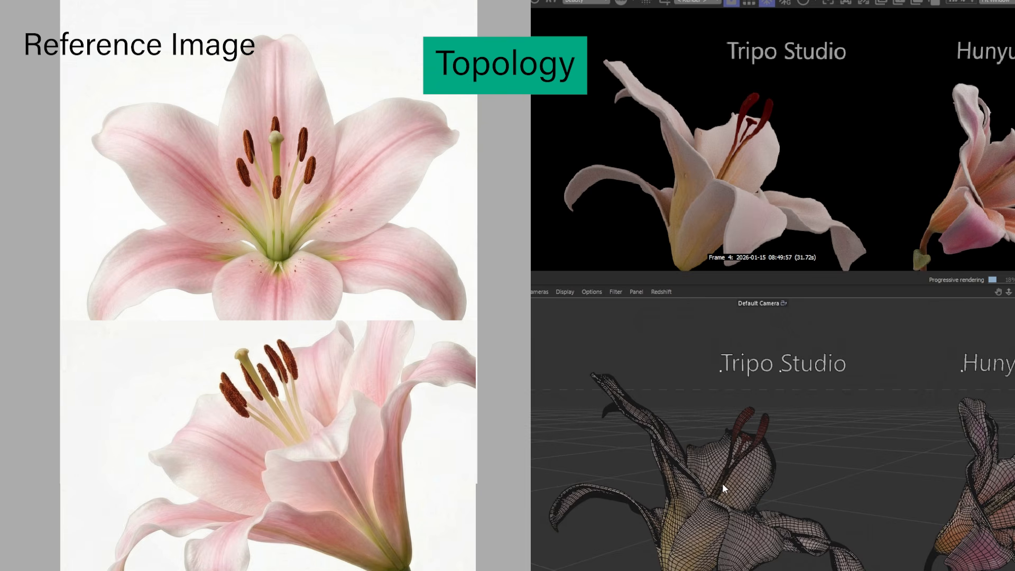
Switch to Cinema 4D and examine the topology of the Tripo Studio and Hunyuan lilies around their stamens and petals
{"action": "scroll", "coordinate": [722, 484], "scroll_direction": "up", "scroll_amount": 5}
{"action": "left_click_drag", "start_coordinate": [780, 440], "coordinate": [751, 512], "text": "alt"}
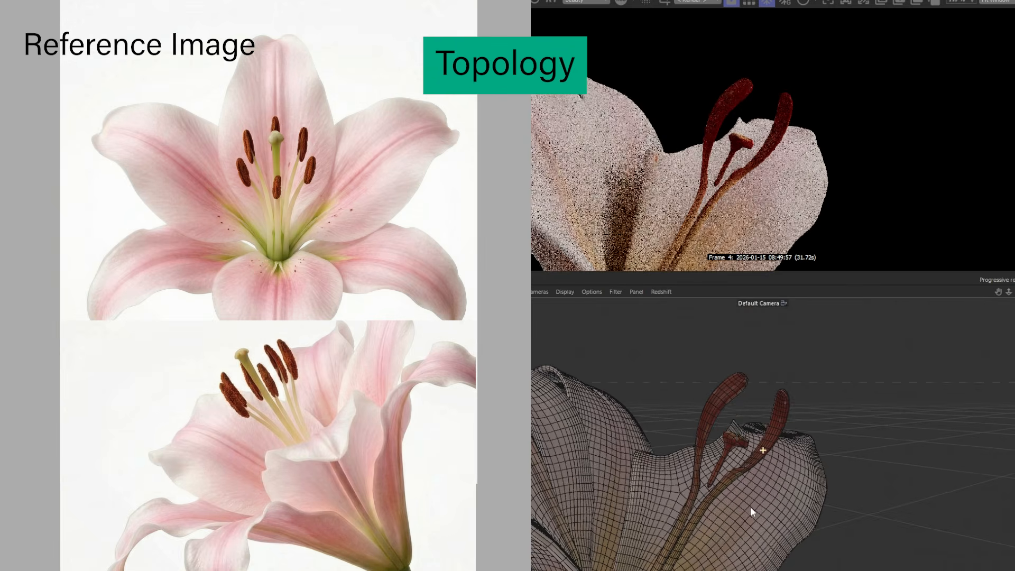
{"action": "middle_click_drag", "start_coordinate": [751, 512], "coordinate": [655, 477], "text": "alt"}
{"action": "scroll", "coordinate": [751, 492], "scroll_direction": "down", "scroll_amount": 3}
{"action": "scroll", "coordinate": [757, 502], "scroll_direction": "up", "scroll_amount": 2}
{"action": "scroll", "coordinate": [810, 529], "scroll_direction": "up", "scroll_amount": 3}
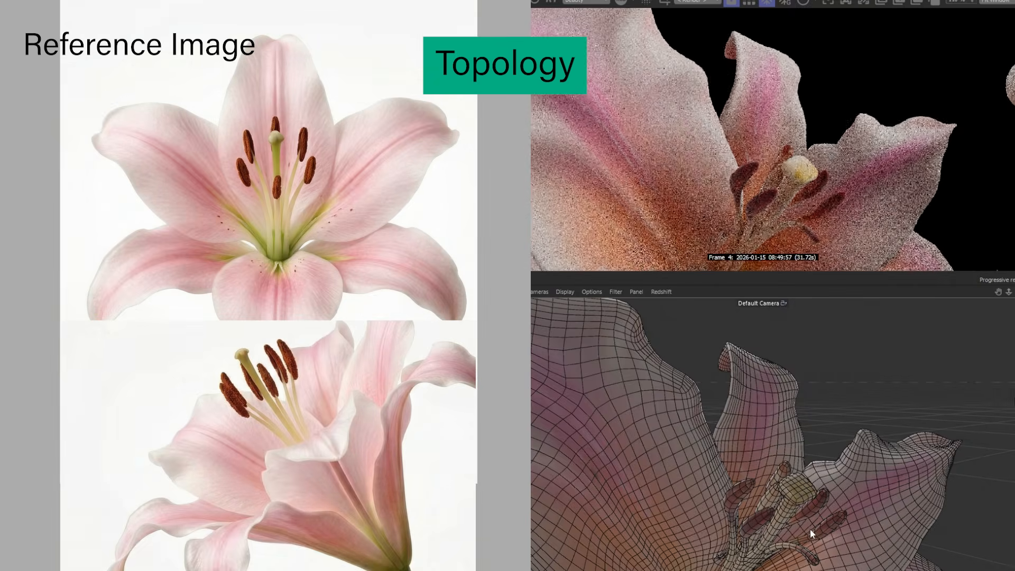
Examine the Microsoft Trellis 2 lily's wireframe topology around the stamens and across the whole flower
{"action": "left_click_drag", "start_coordinate": [810, 529], "coordinate": [620, 460], "text": "alt"}
{"action": "scroll", "coordinate": [790, 460], "scroll_direction": "down", "scroll_amount": 4}
{"action": "left_click_drag", "start_coordinate": [837, 425], "coordinate": [781, 446], "text": "alt"}
{"action": "scroll", "coordinate": [797, 454], "scroll_direction": "up", "scroll_amount": 10}
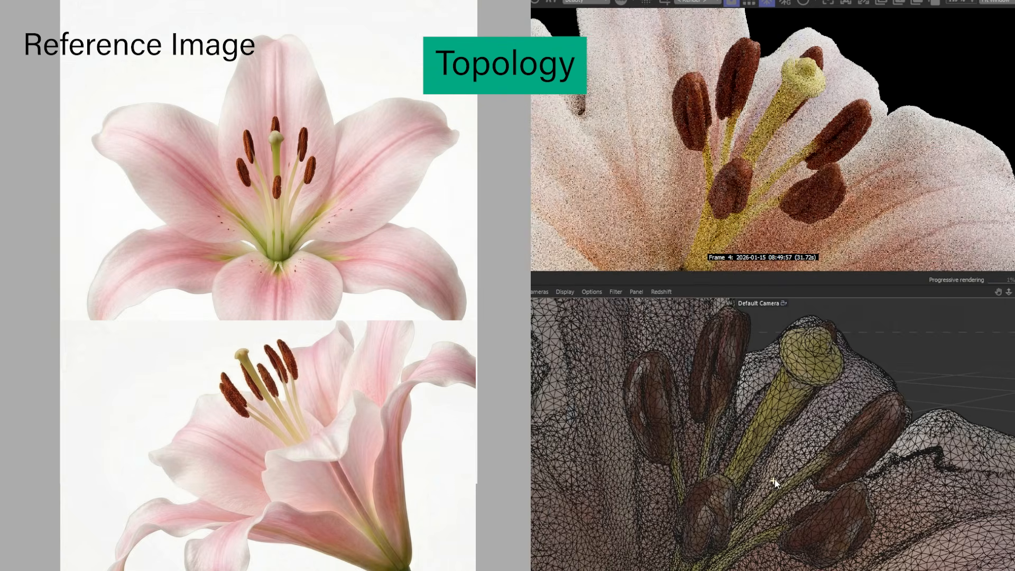
{"action": "scroll", "coordinate": [777, 475], "scroll_direction": "down", "scroll_amount": 10}
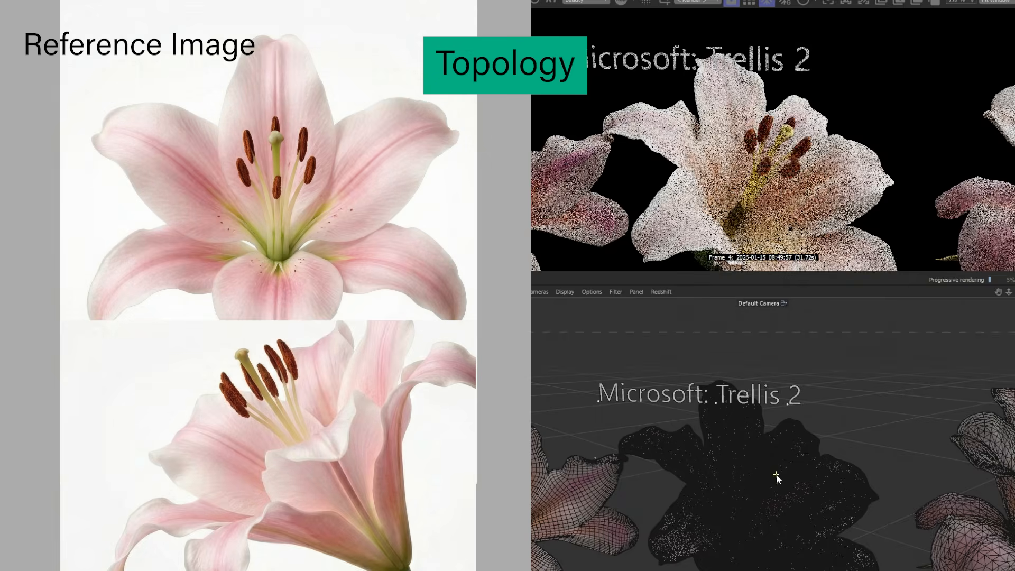